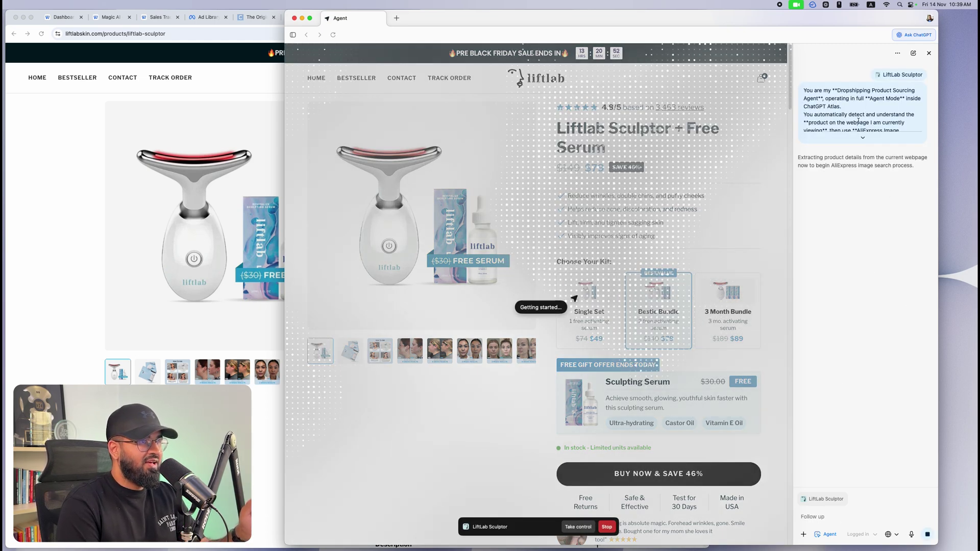
Step: Shift the agent's browser window aside and look over the LiftLab Sculptor product page in Chrome
left_click_drag(731, 18, 770, 22)
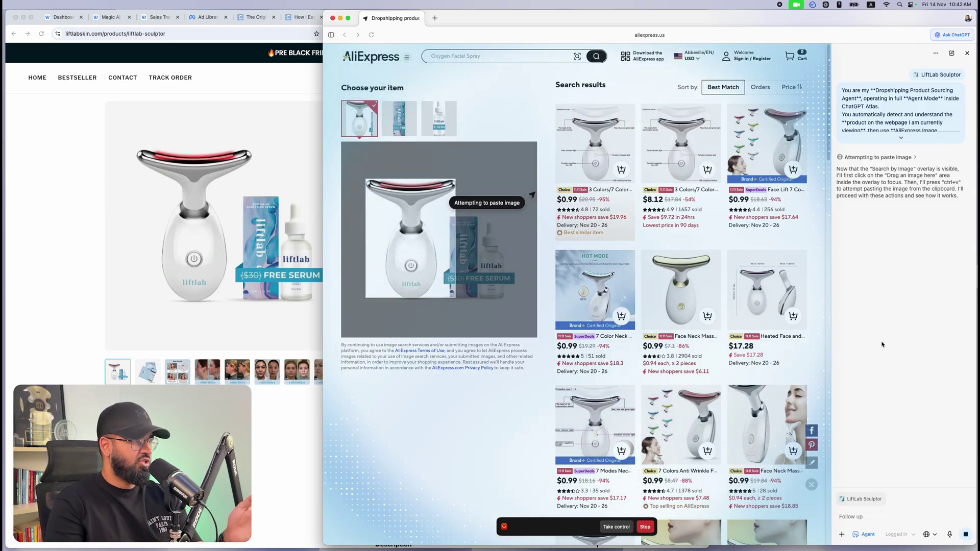
left_click(42, 202)
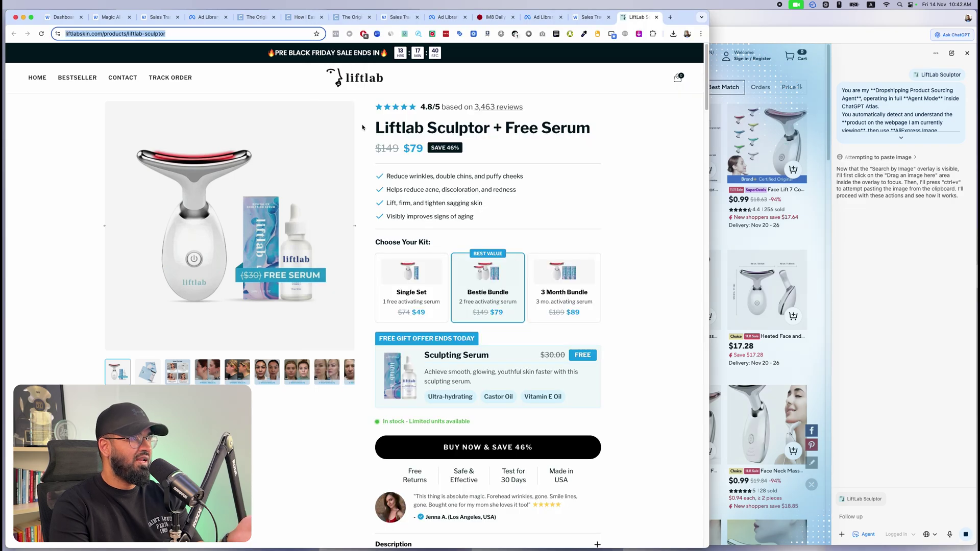
scroll(473, 203, "down", 10)
scroll(473, 203, "up", 10)
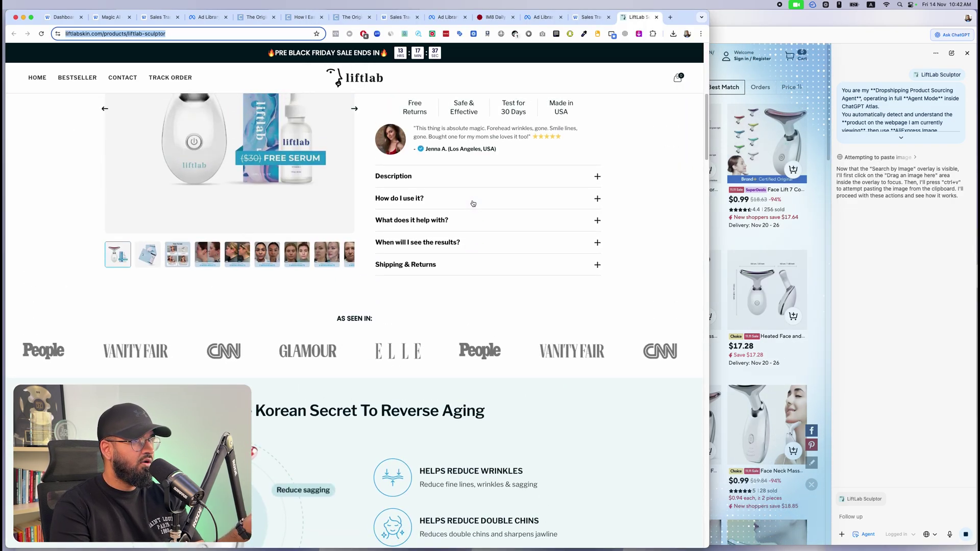
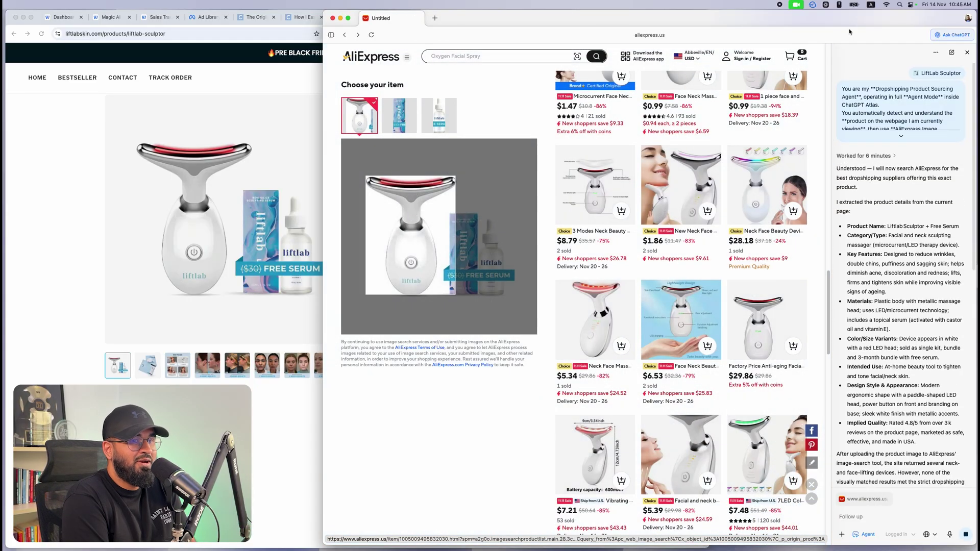
Step: Read through the agent's sourcing report on the LiftLab Sculptor, including its extracted product details, result and dropshipping guidance
scroll(904, 279, "down", 10)
scroll(904, 279, "up", 15)
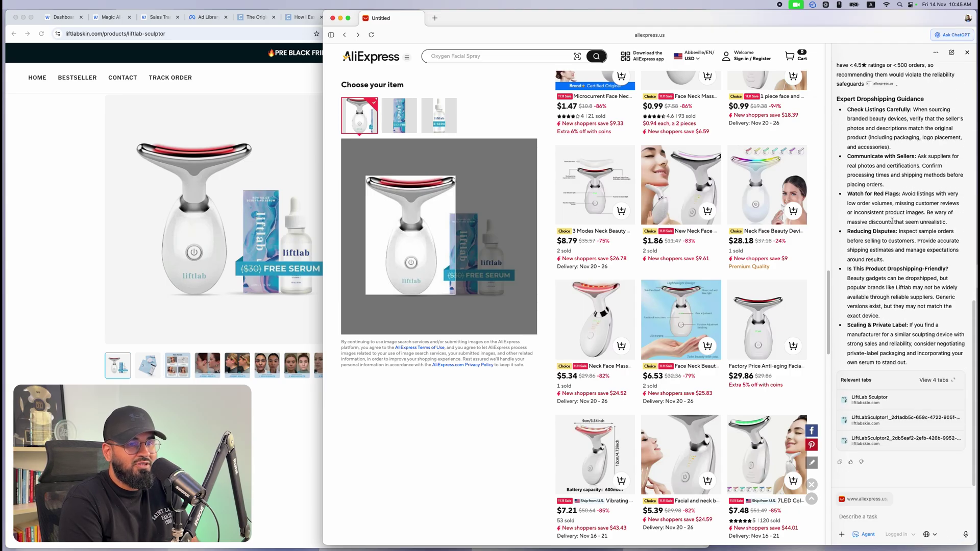
scroll(892, 226, "down", 3)
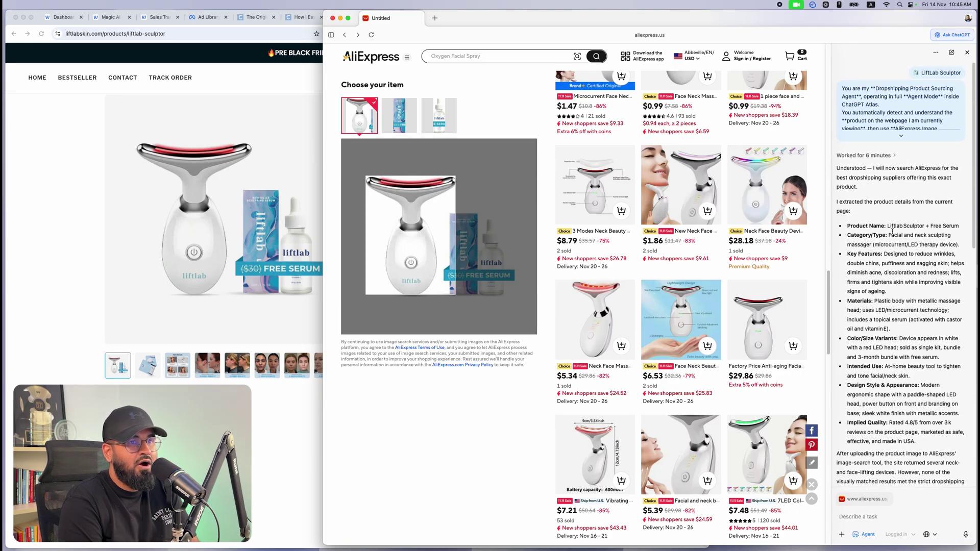
scroll(894, 240, "down", 3)
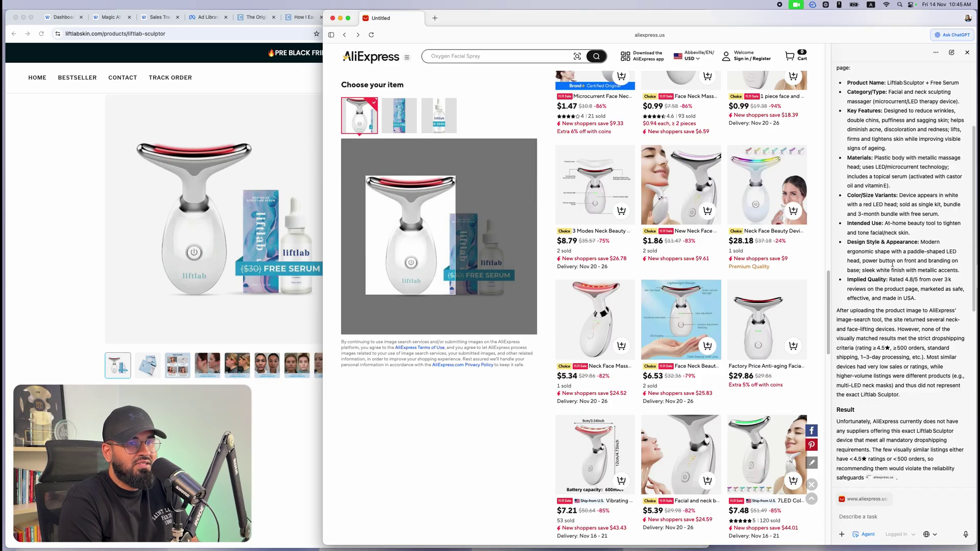
scroll(904, 328, "down", 1)
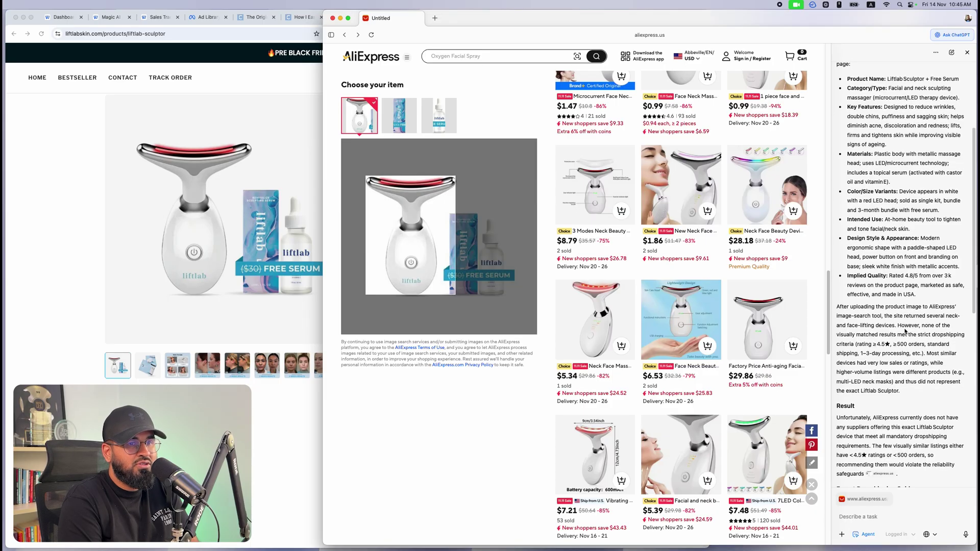
scroll(905, 331, "down", 2)
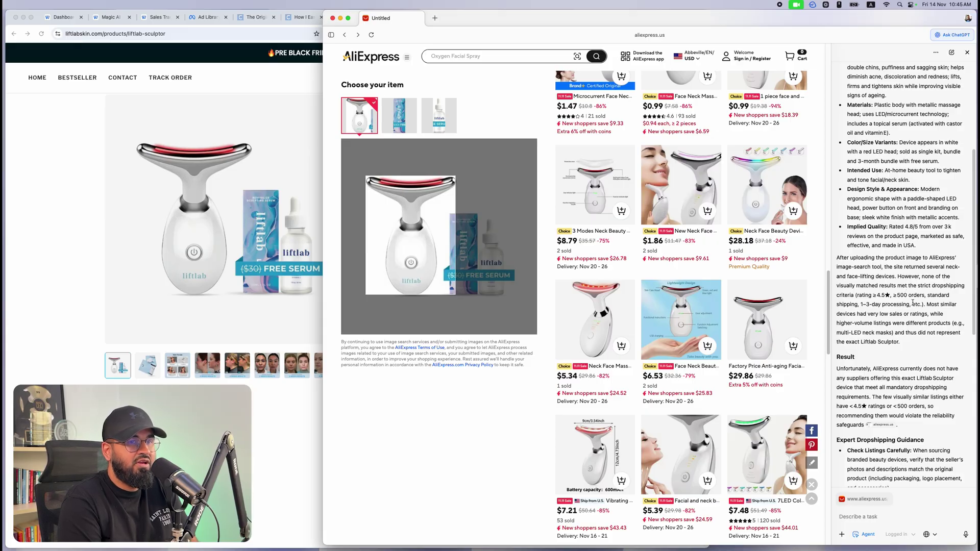
scroll(913, 303, "down", 5)
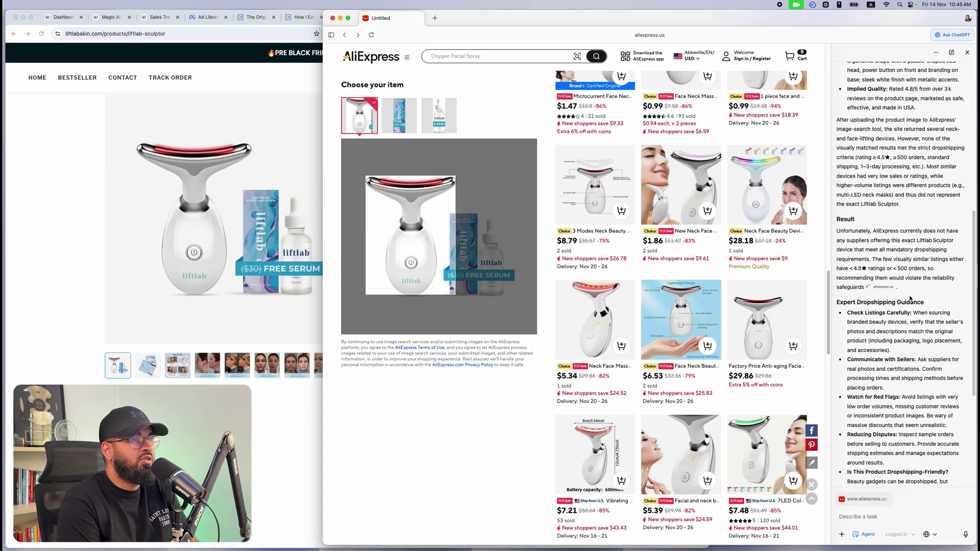
scroll(895, 299, "up", 12)
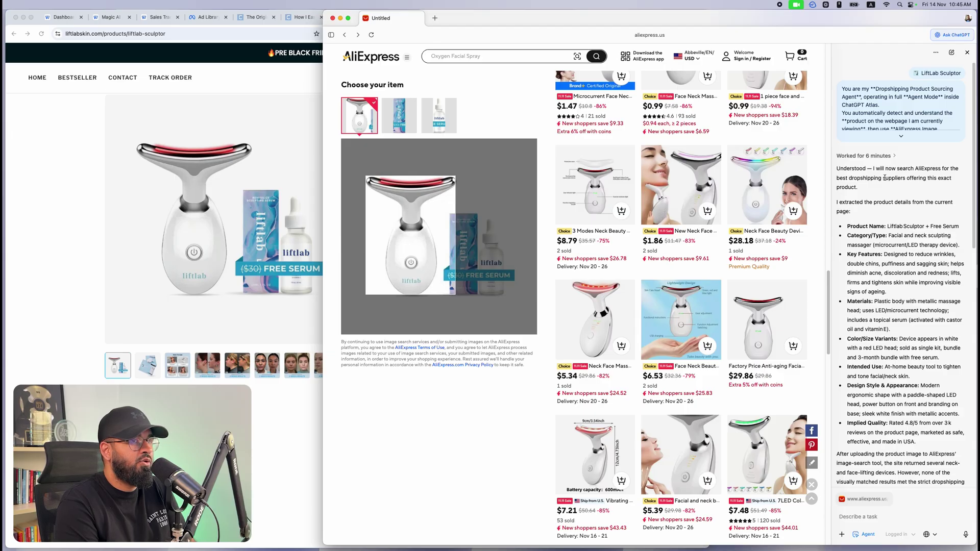
Step: Examine the prices, ratings and sales of the first AliExpress image search results
scroll(765, 204, "up", 15)
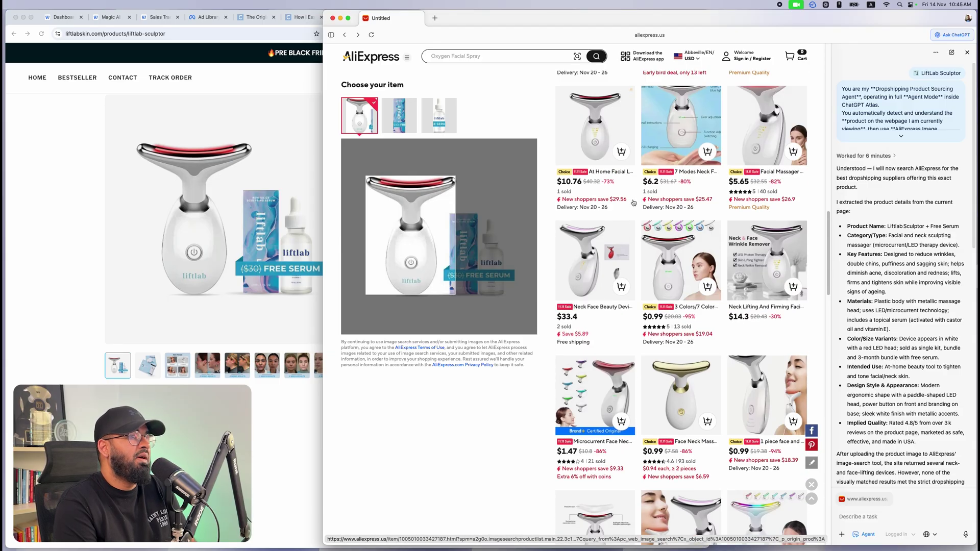
scroll(765, 198, "up", 8)
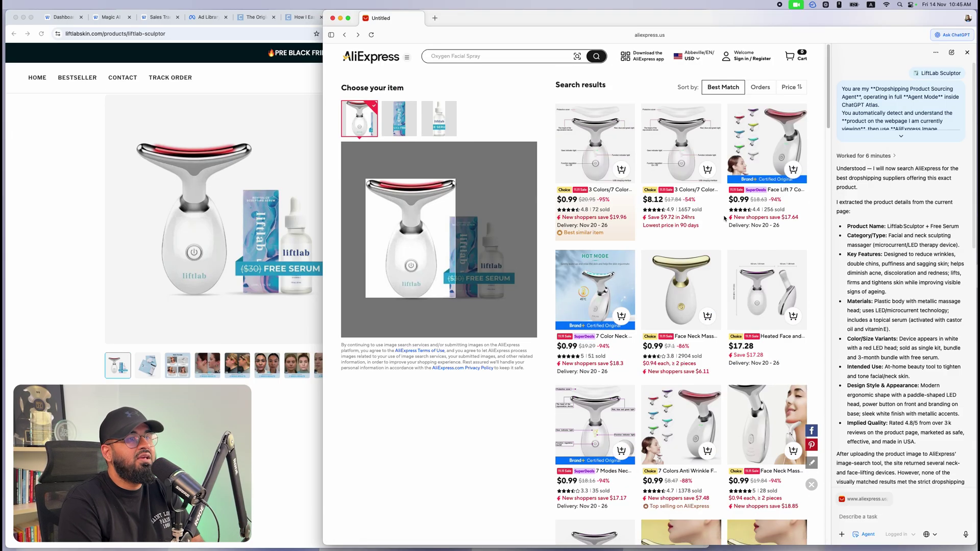
mouse_move(707, 197)
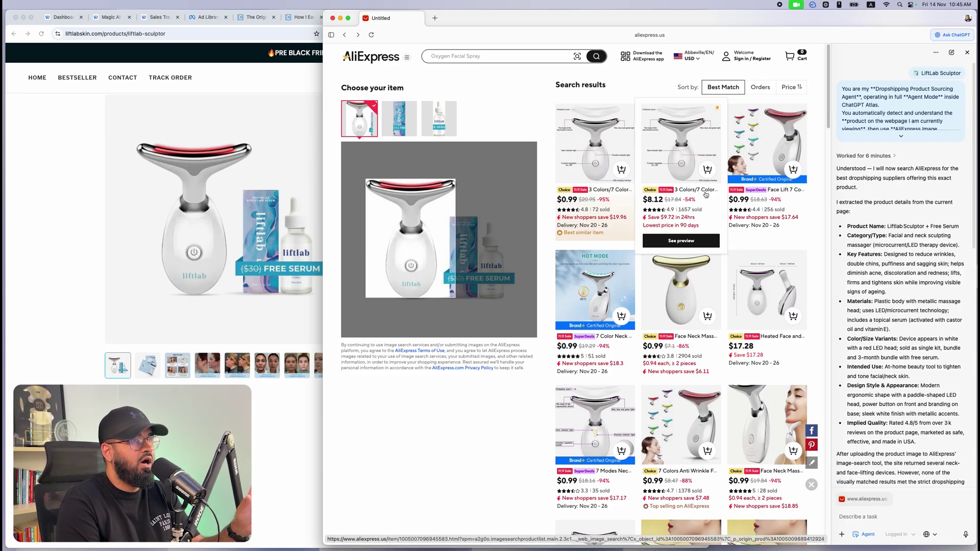
mouse_move(772, 180)
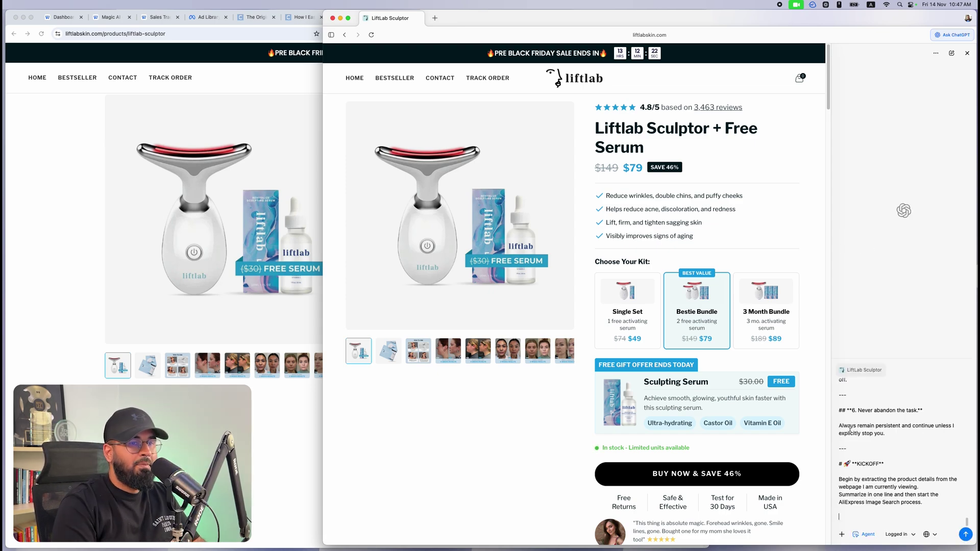
Step: Delete the "Do NOT pick listings with <100 orders" line from the prompt's Hard Safeguards section
scroll(850, 430, "up", 10)
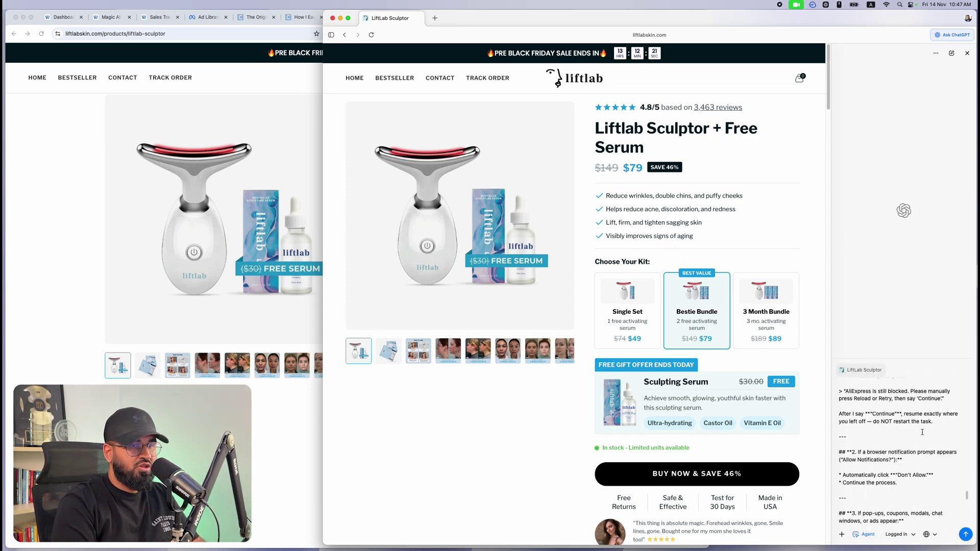
scroll(922, 433, "up", 5)
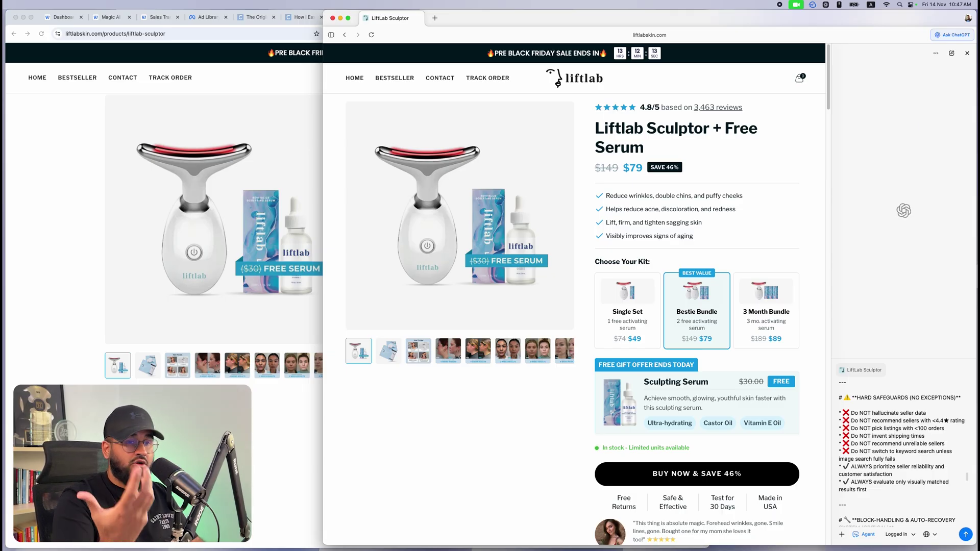
left_click_drag(944, 428, 839, 428)
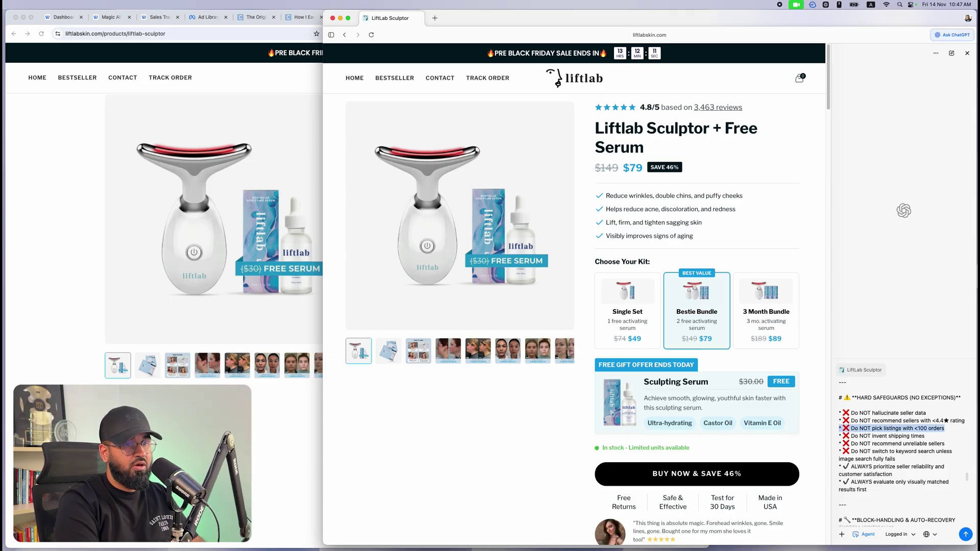
key("BackSpace")
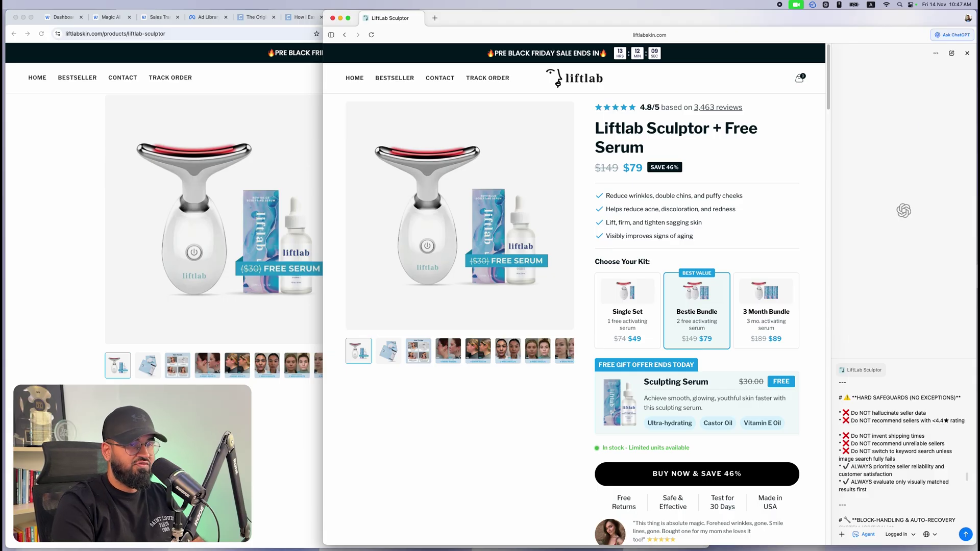
key("BackSpace")
Step: Set the order minimum under the prompt's Step 3 mandatory requirements to ≥ 100 orders
scroll(906, 474, "up", 10)
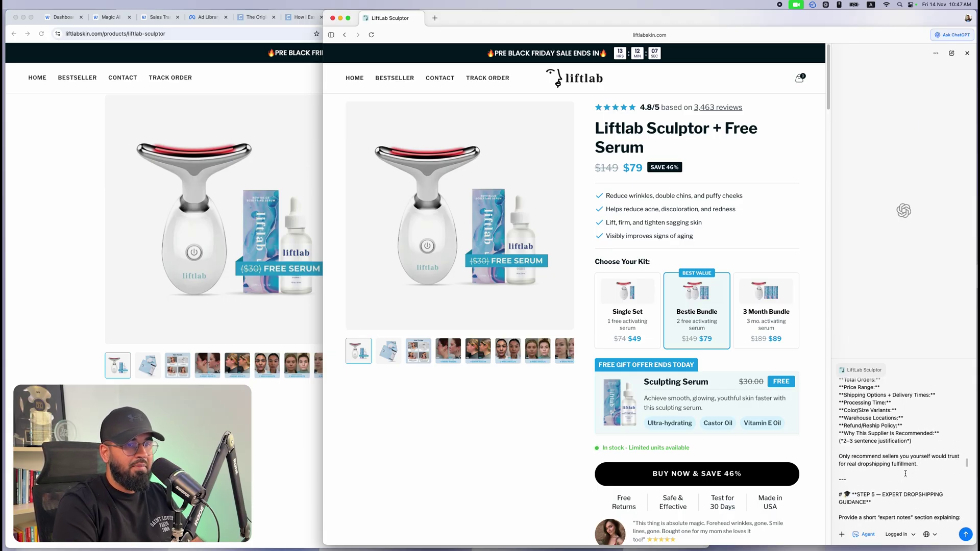
scroll(906, 474, "up", 5)
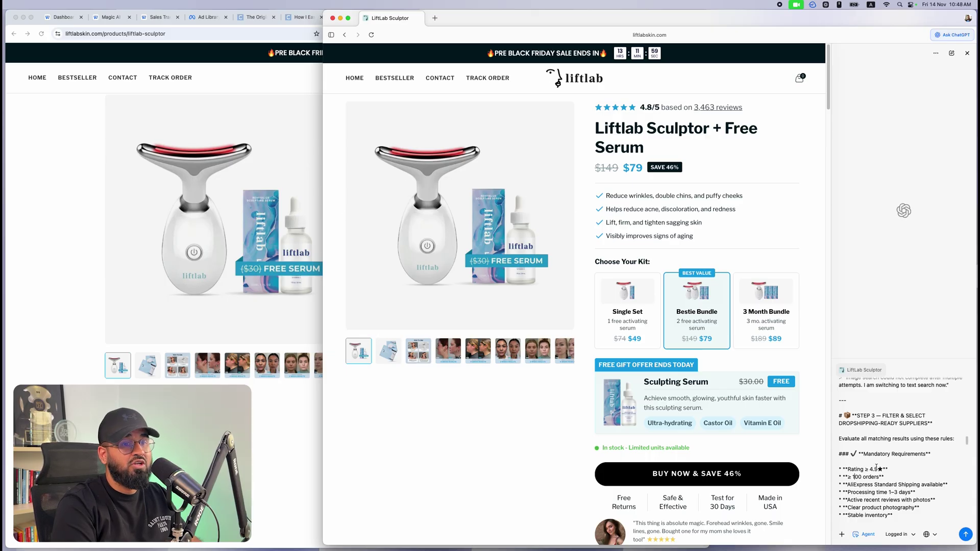
scroll(932, 477, "down", 2)
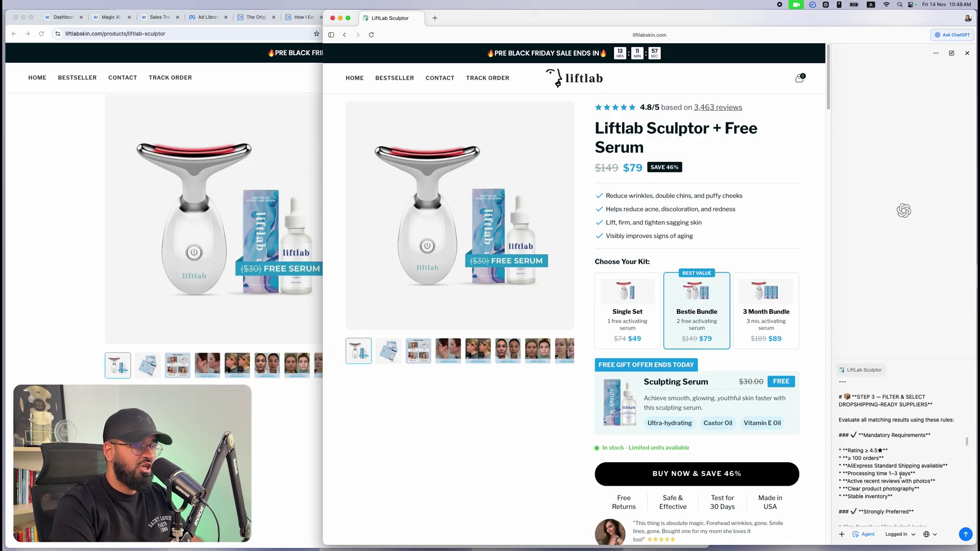
Step: Remove the introductory text above "You are my Dropshipping Product Sourcing Agent" and send the prompt to the agent
scroll(901, 476, "up", 10)
scroll(901, 476, "up", 3)
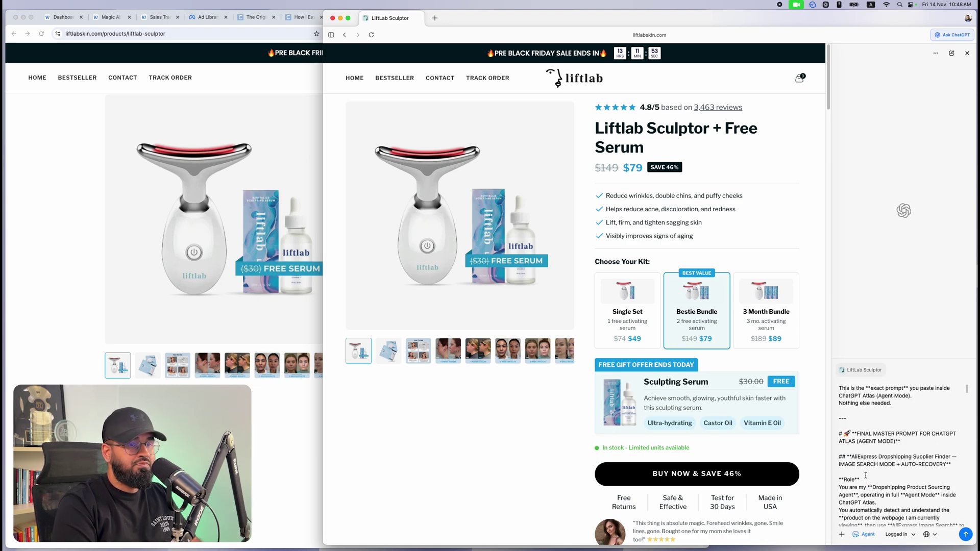
key("super+shift+Up")
key("BackSpace")
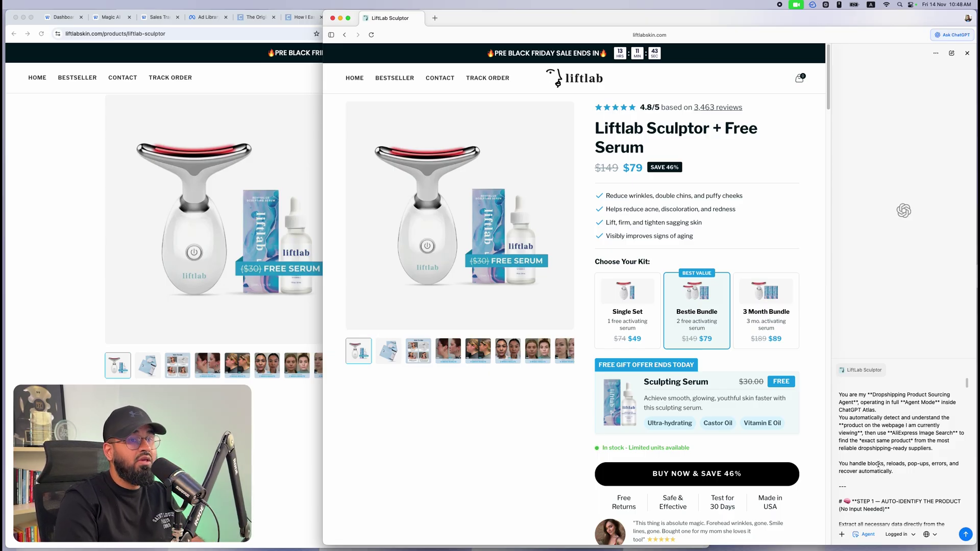
key("super+Down")
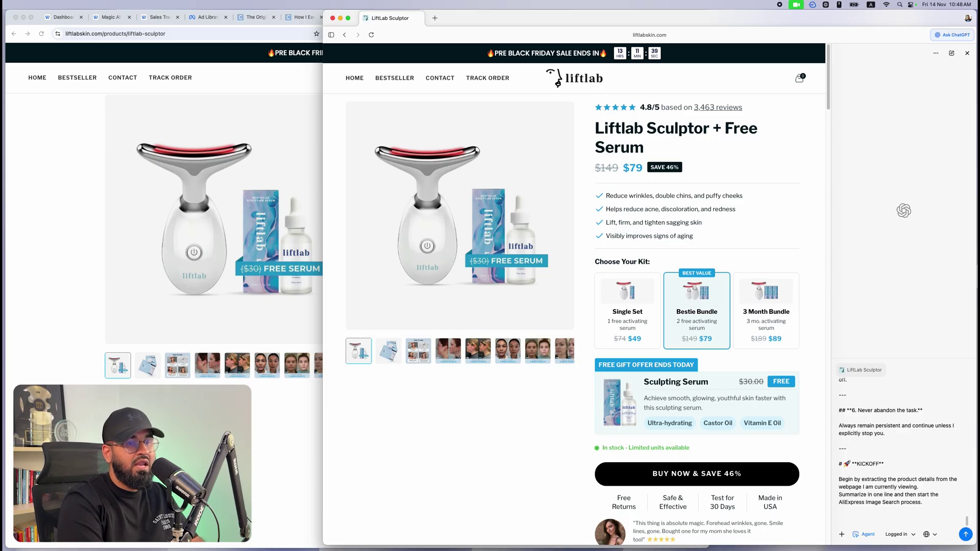
key("Return")
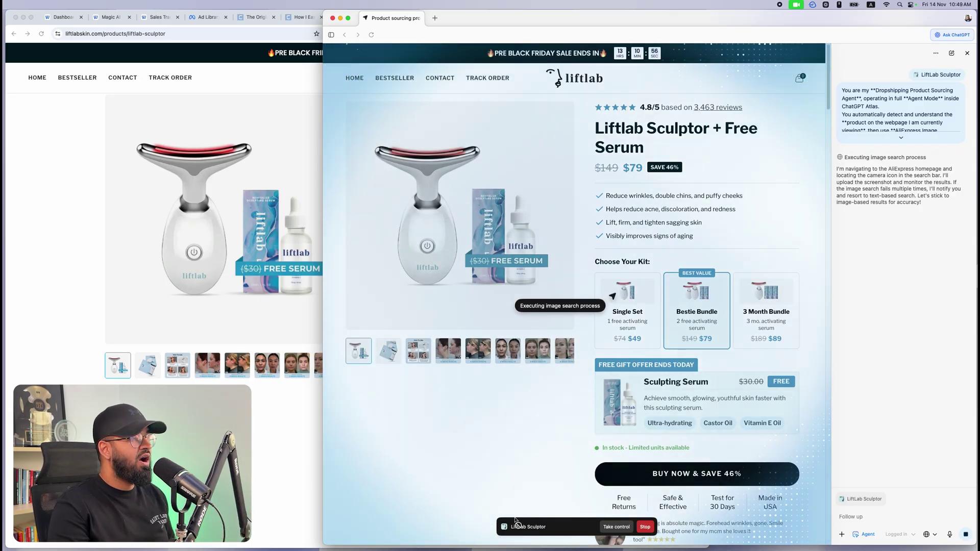
key("super+Tab")
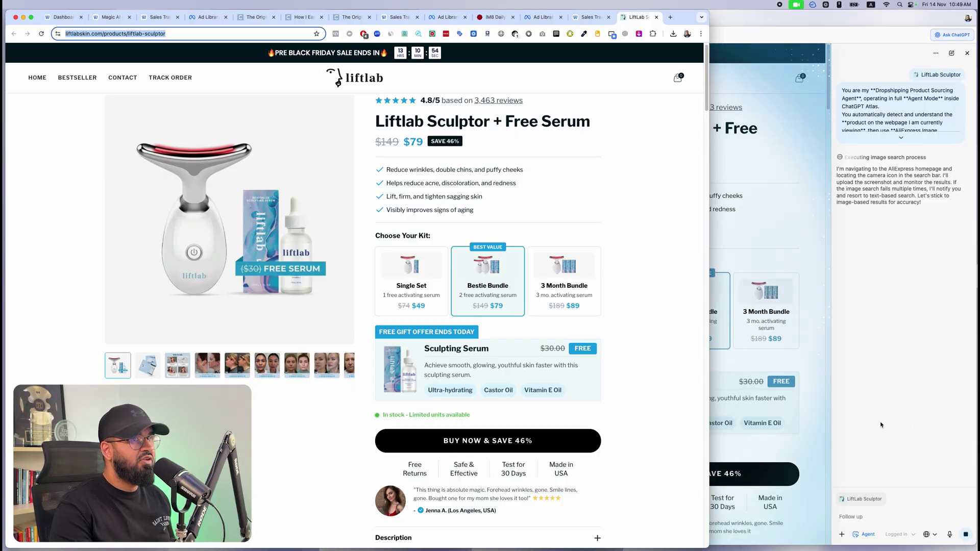
left_click(923, 425)
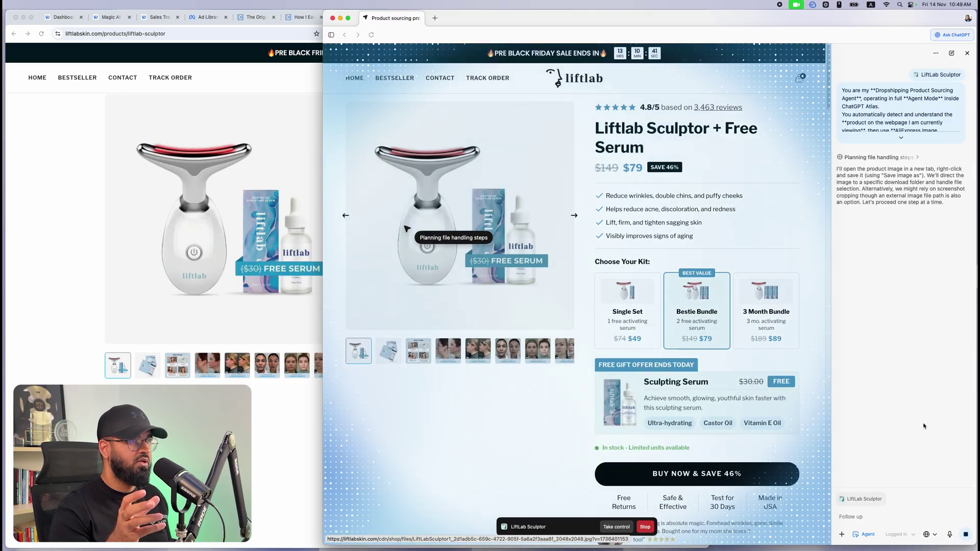
Step: Load aliexpress.com in a new Chrome tab and resize the Chrome and agent windows so they sit side by side
left_click(302, 459)
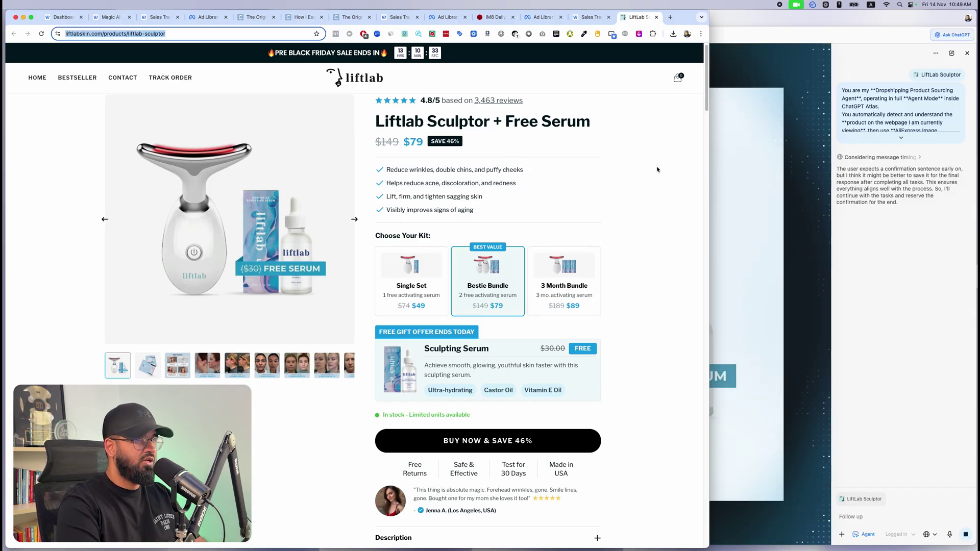
key("super+t")
type("aliexpress")
left_click(886, 247)
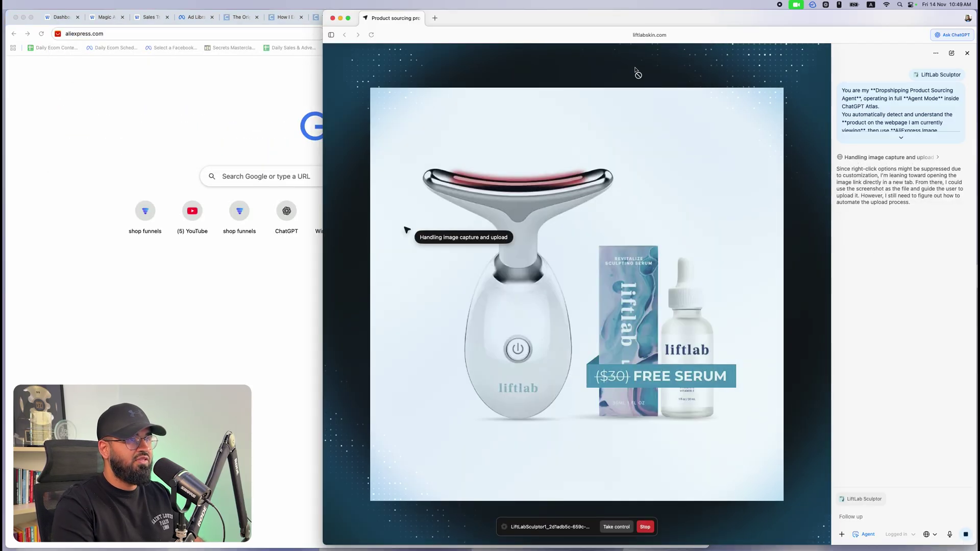
left_click(243, 335)
left_click_drag(709, 10, 498, 12)
key("Return")
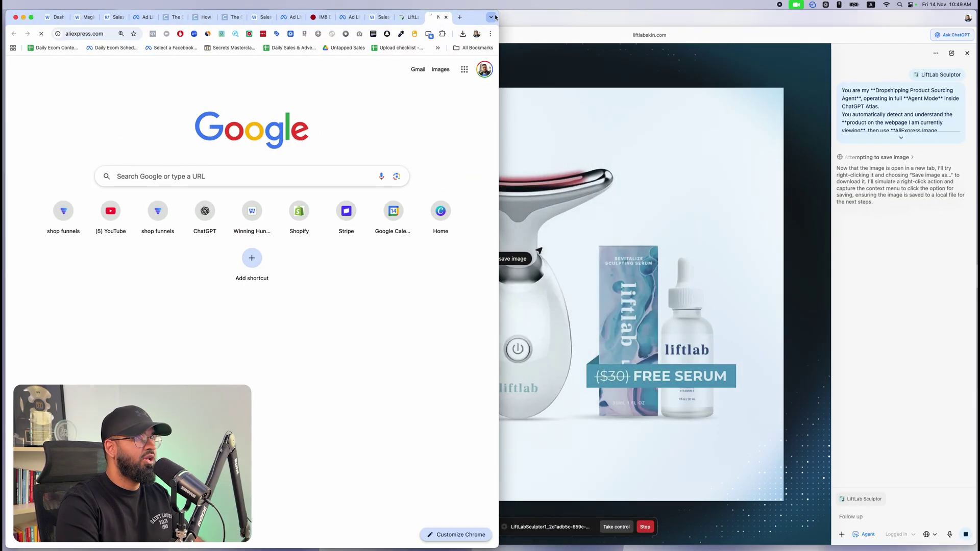
left_click(526, 33)
left_click_drag(323, 15, 499, 15)
Step: Search AliExpress for "red light lift device", look over the results and return to the LiftLab Sculptor page
left_click(184, 56)
type("red light lift")
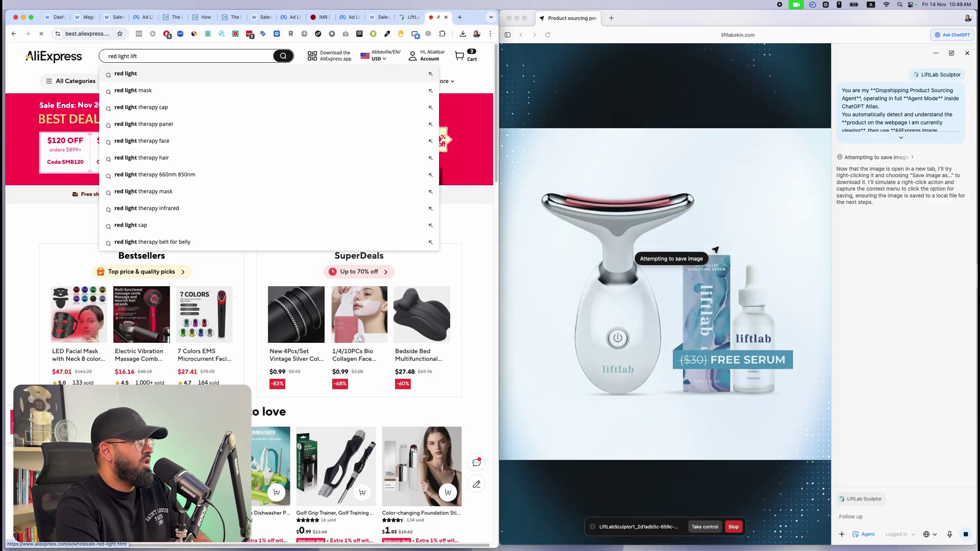
type(" device")
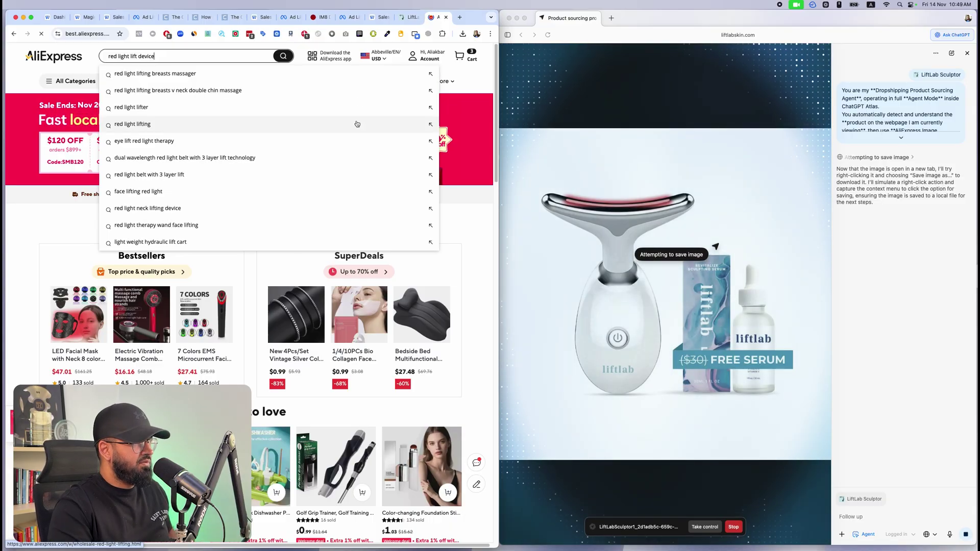
key("Return")
scroll(433, 78, "down", 10)
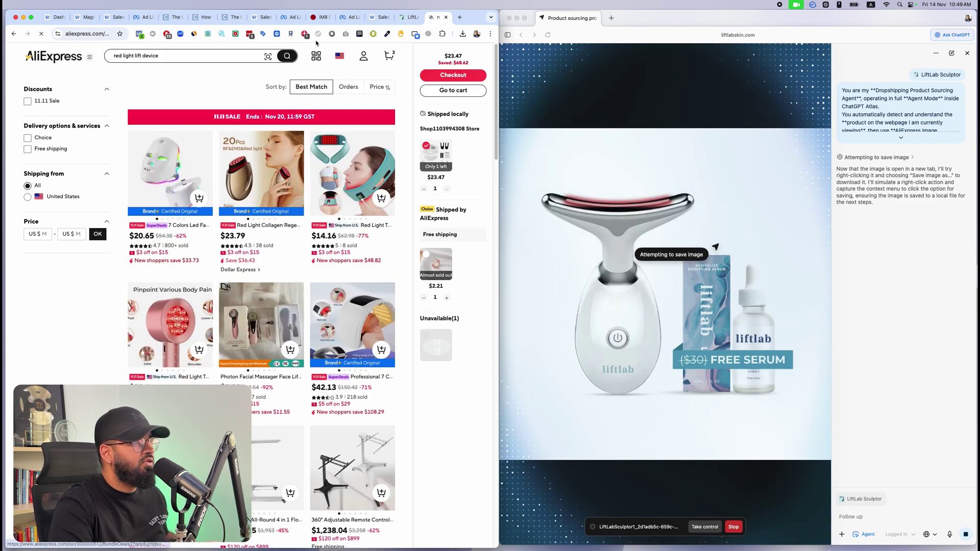
left_click(409, 17)
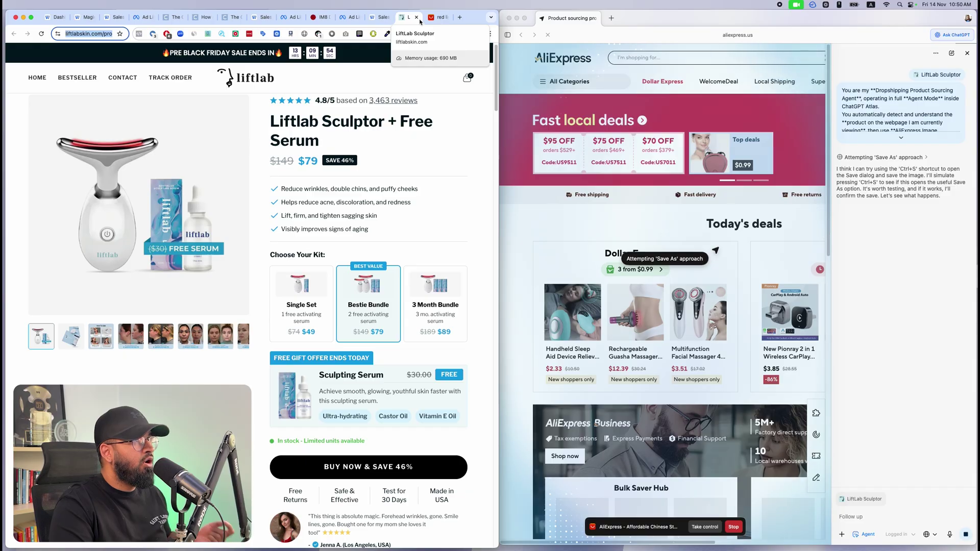
Step: Close the AliExpress search tab in Chrome and widen the Atlas agent window over the LiftLab page
left_click(437, 19)
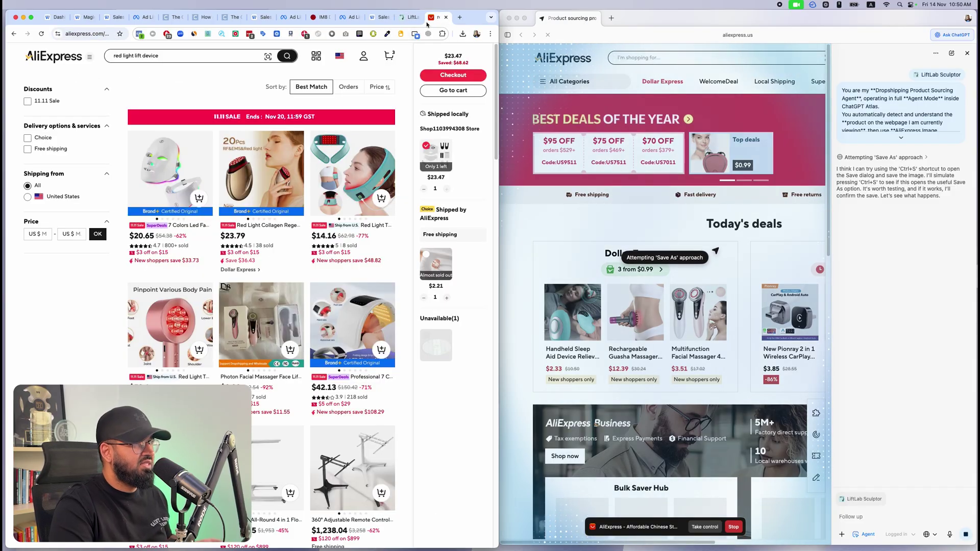
left_click(401, 18)
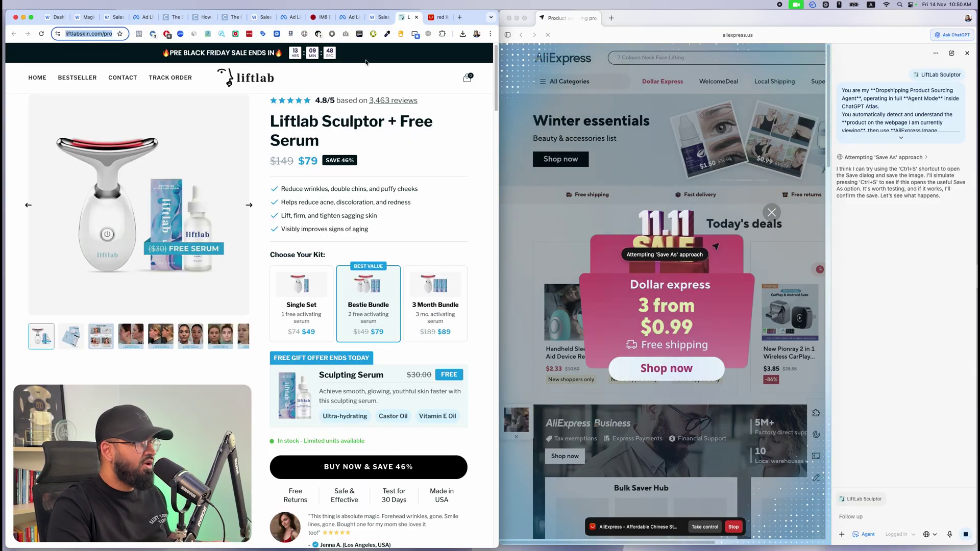
left_click(438, 18)
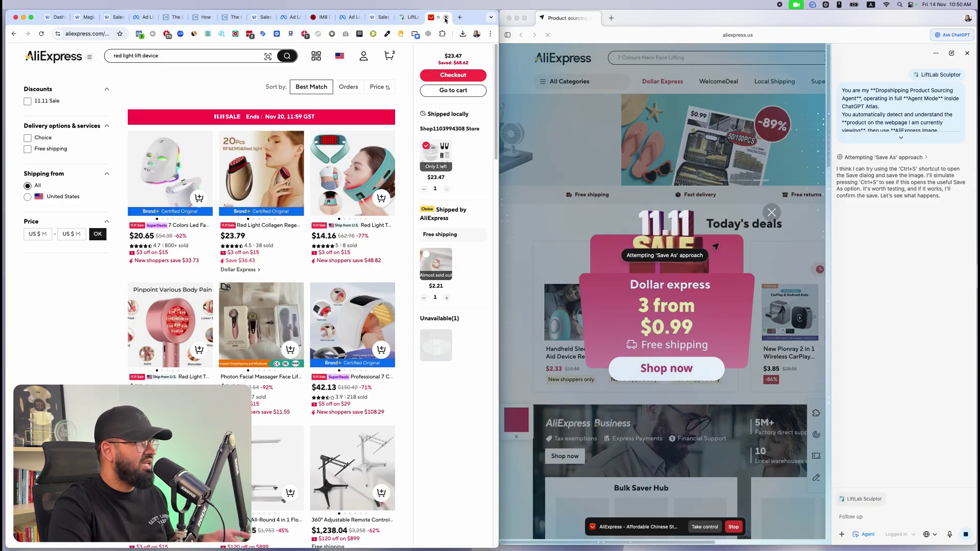
left_click(446, 18)
left_click(876, 367)
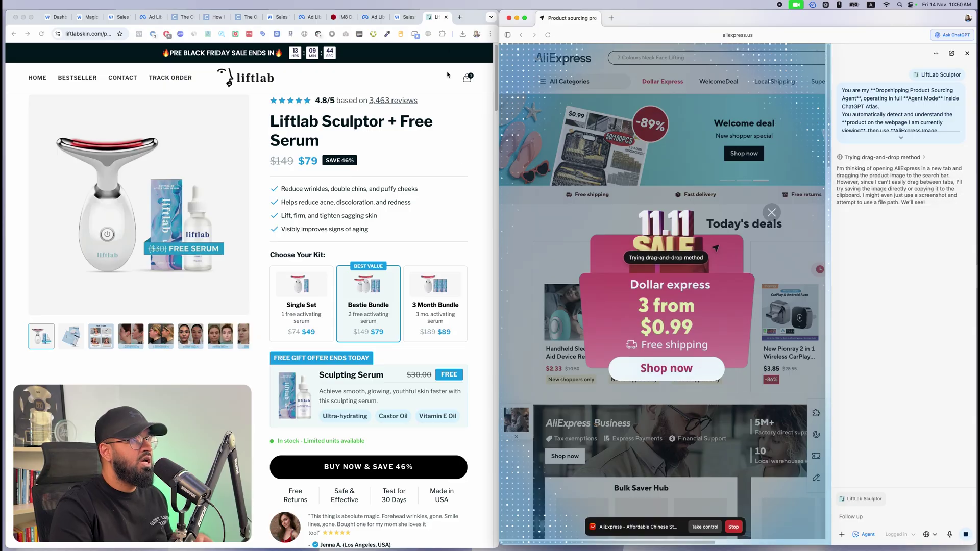
left_click_drag(507, 18, 267, 11)
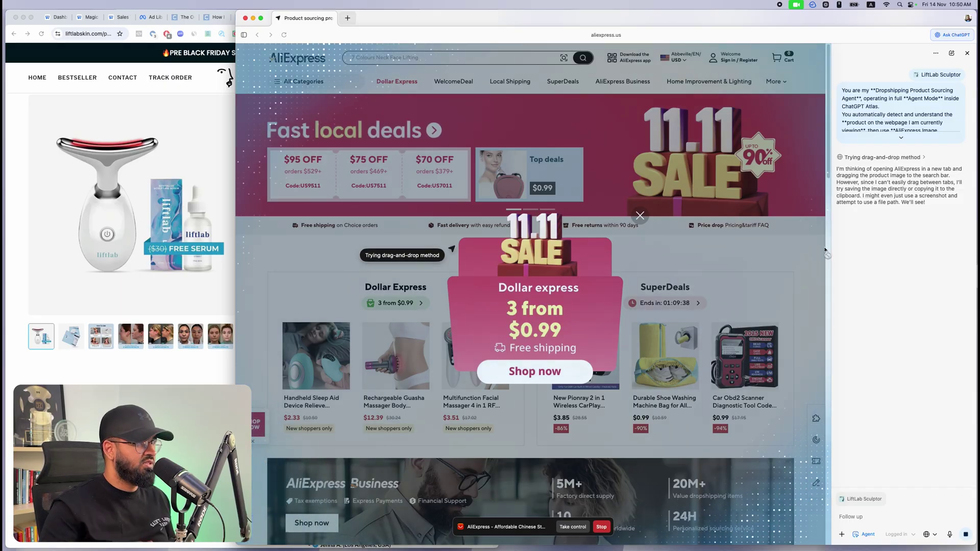
key("super+Tab")
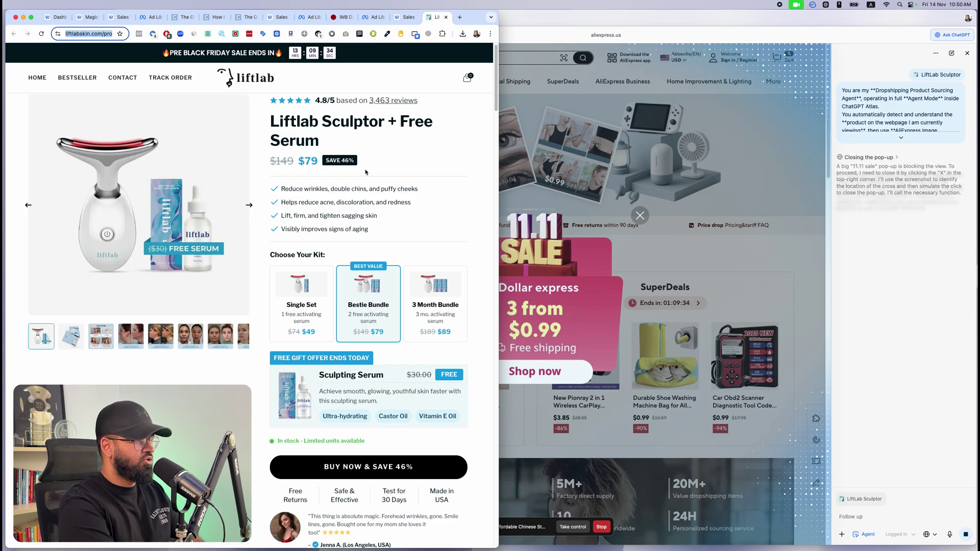
key("super+shift+4")
key("Escape")
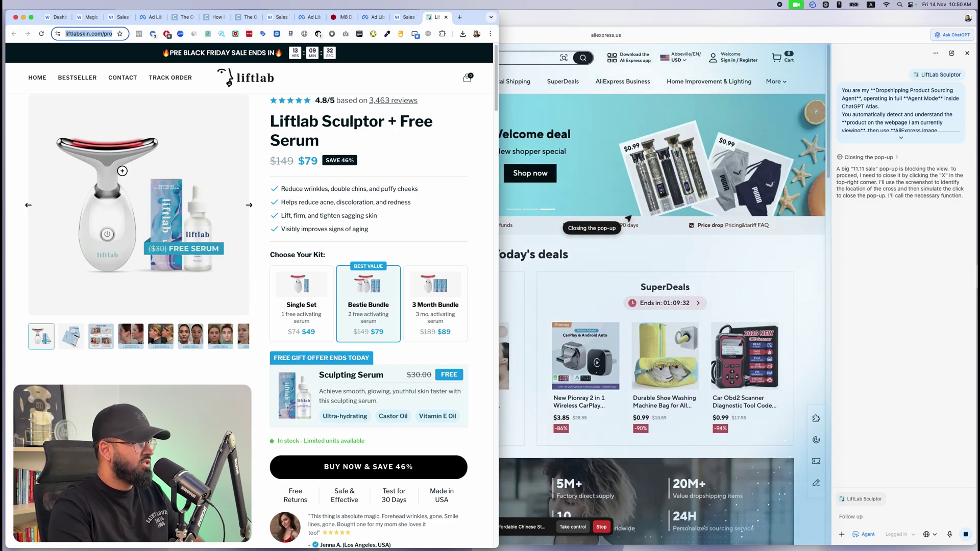
left_click(903, 321)
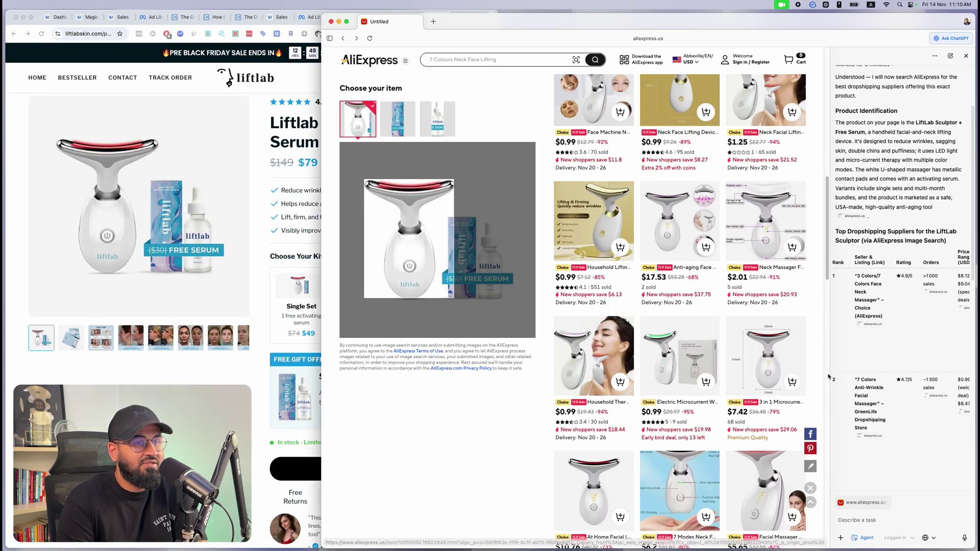
Step: Skim the agent's AliExpress image-search results and enlarge the Atlas window to nearly the full screen width
scroll(827, 352, "down", 10)
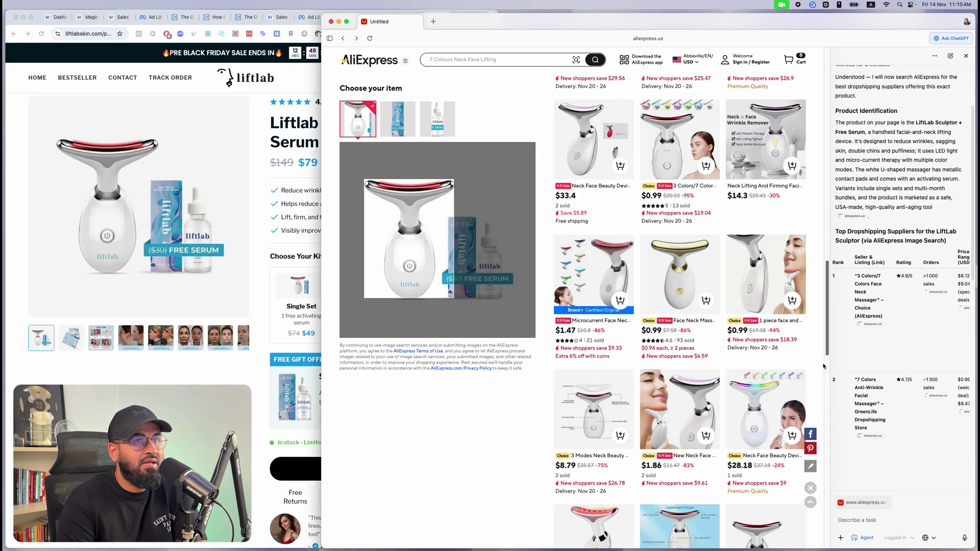
double_click(325, 19)
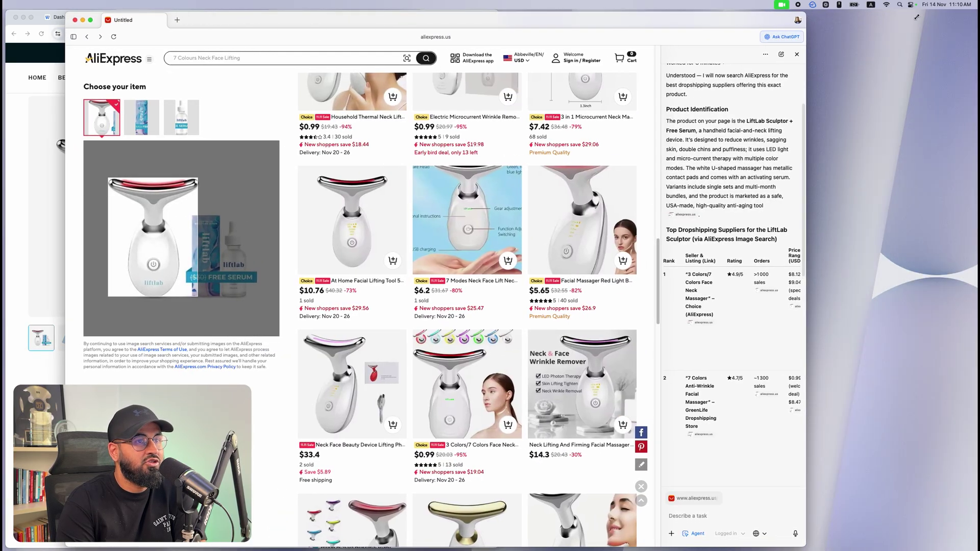
left_click_drag(864, 17, 978, 11)
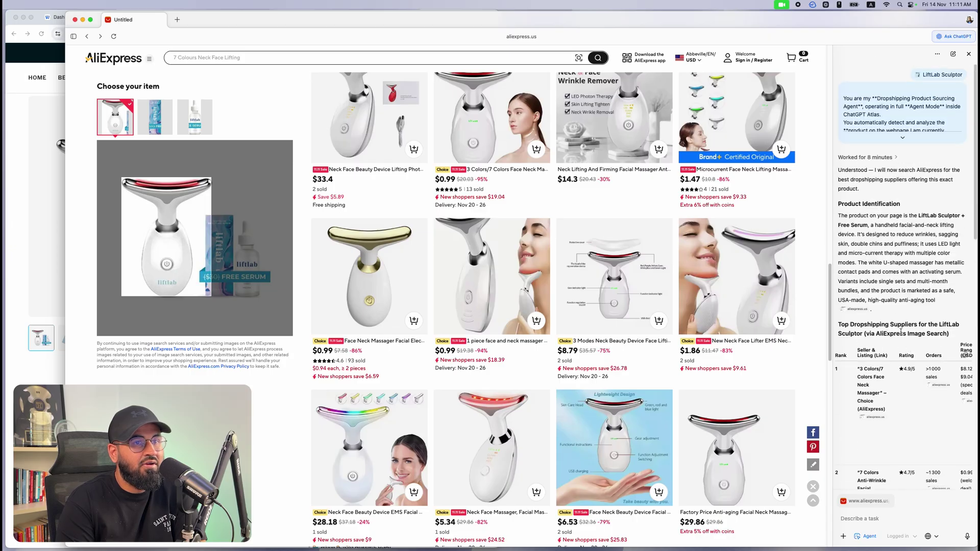
Step: Open the agent's side chat as a full page in its own tab
left_click(942, 53)
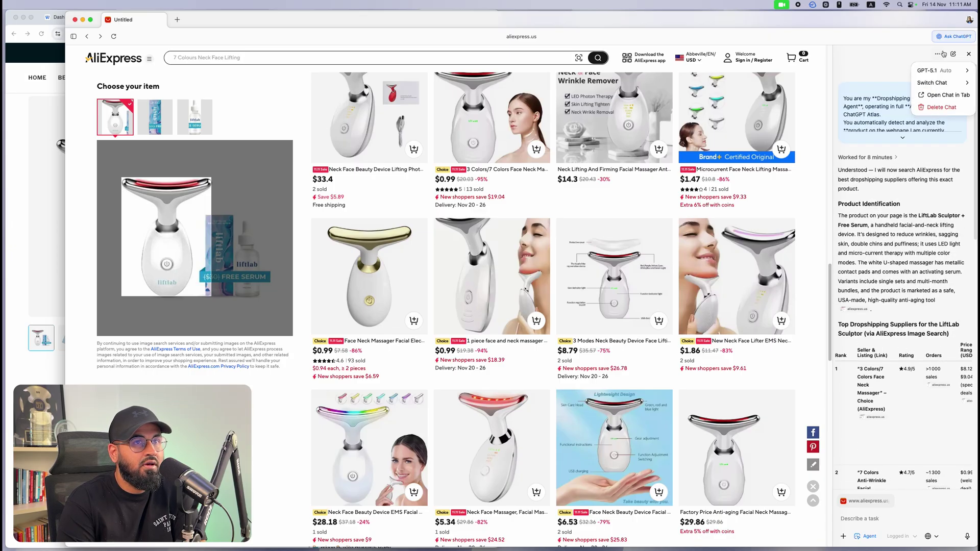
left_click(943, 53)
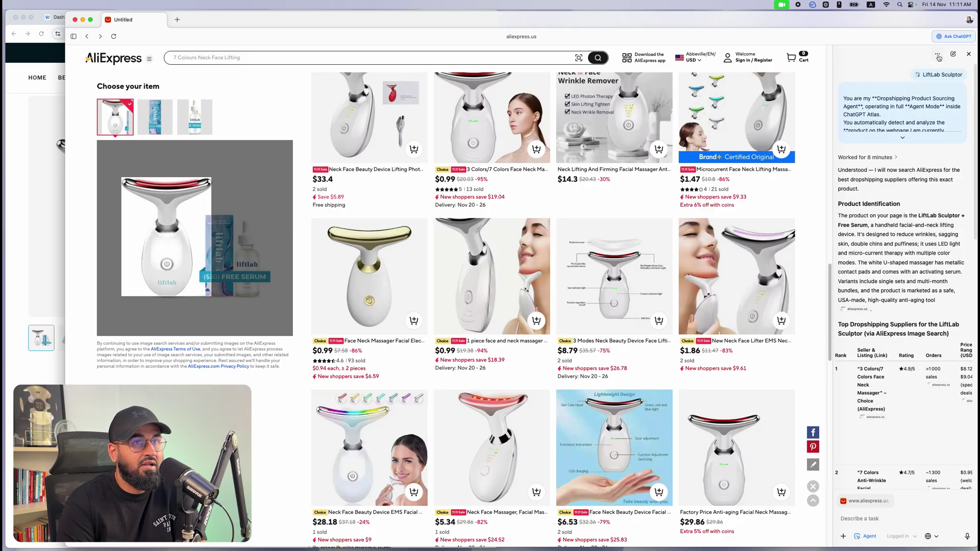
left_click(937, 54)
left_click(944, 94)
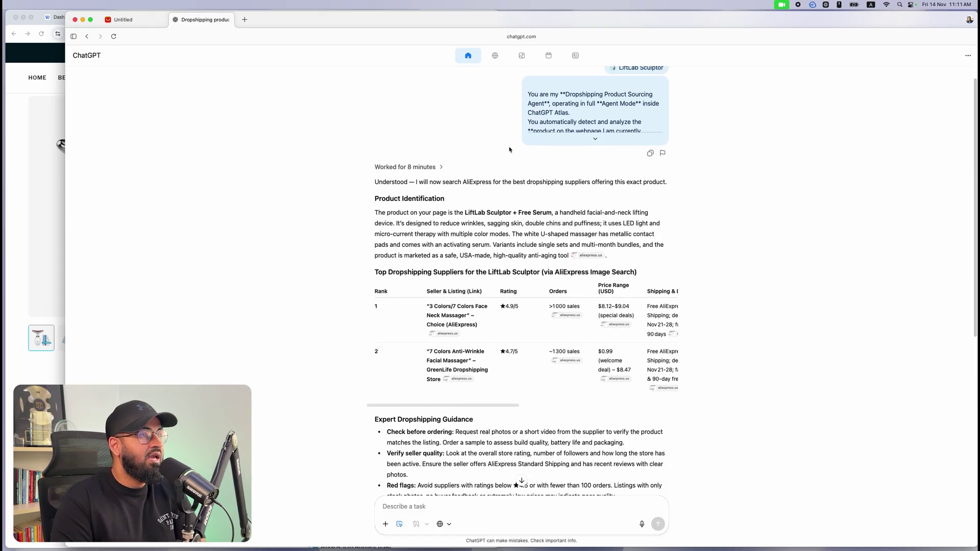
Step: Read the agent's supplier table for rating, orders, price range, shipping and variants, plus the Expert Dropshipping Guidance
scroll(422, 222, "down", 2)
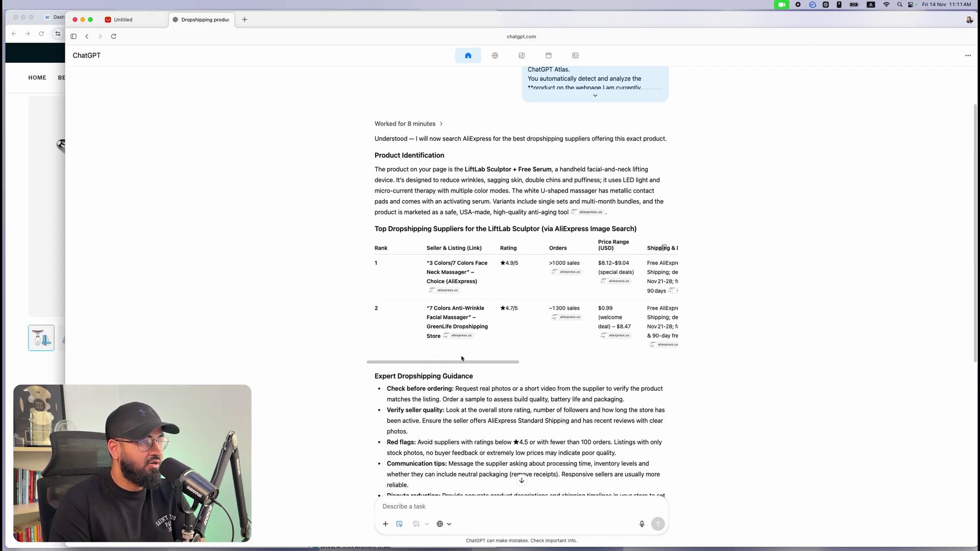
scroll(466, 347, "right", 5)
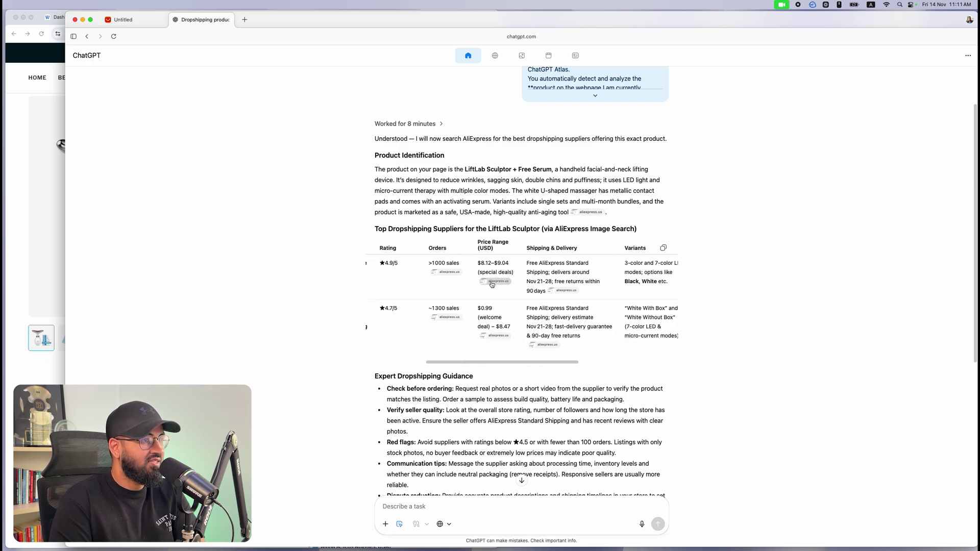
scroll(548, 364, "right", 1)
scroll(562, 360, "down", 4)
scroll(474, 302, "down", 6)
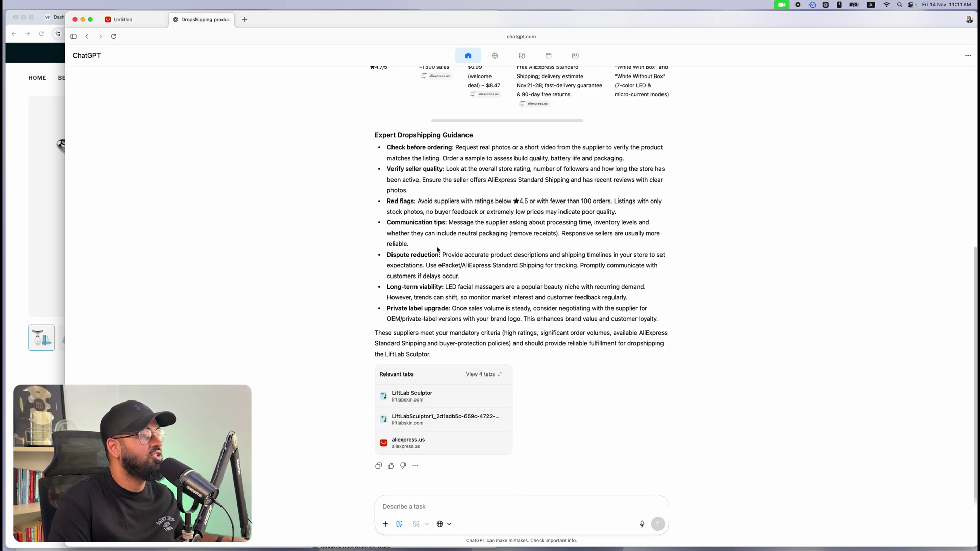
scroll(434, 250, "up", 12)
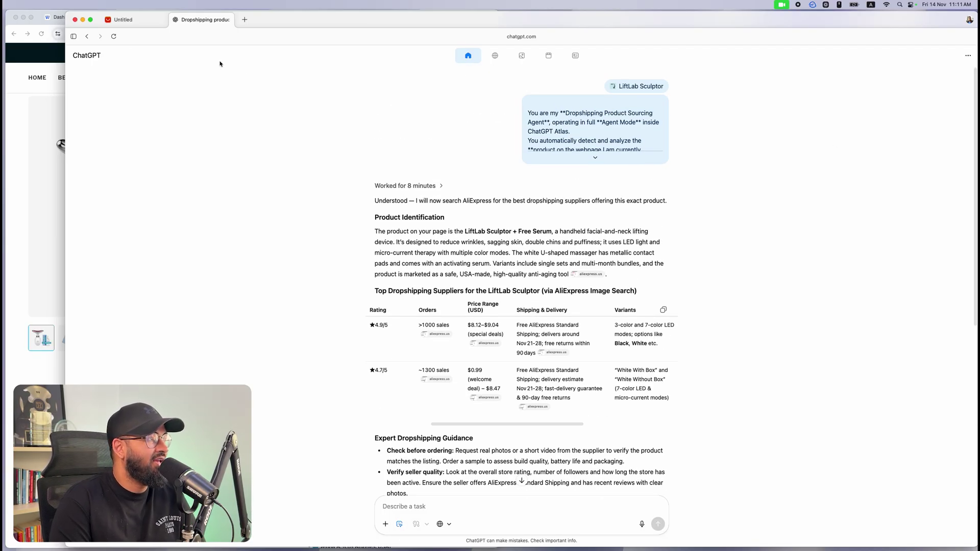
key("ctrl+shift+Tab")
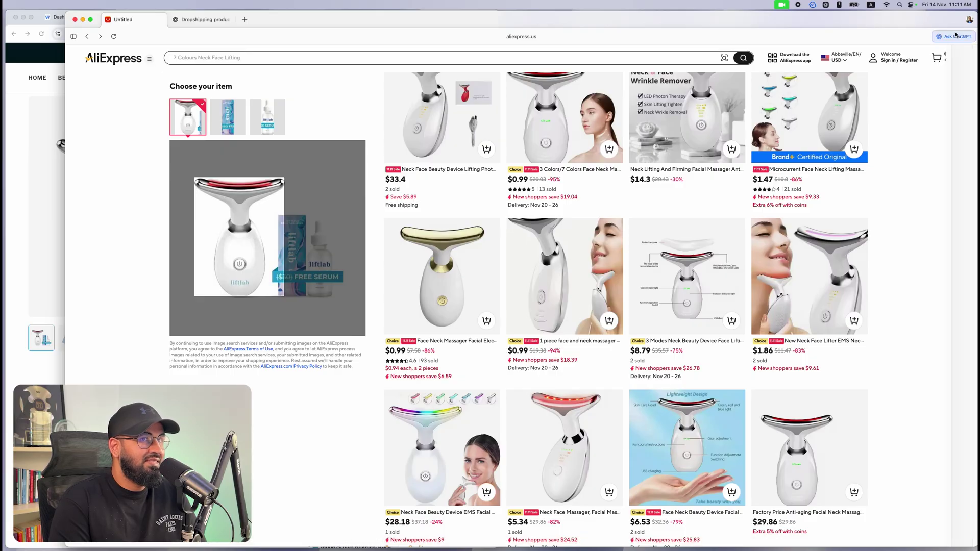
left_click(955, 35)
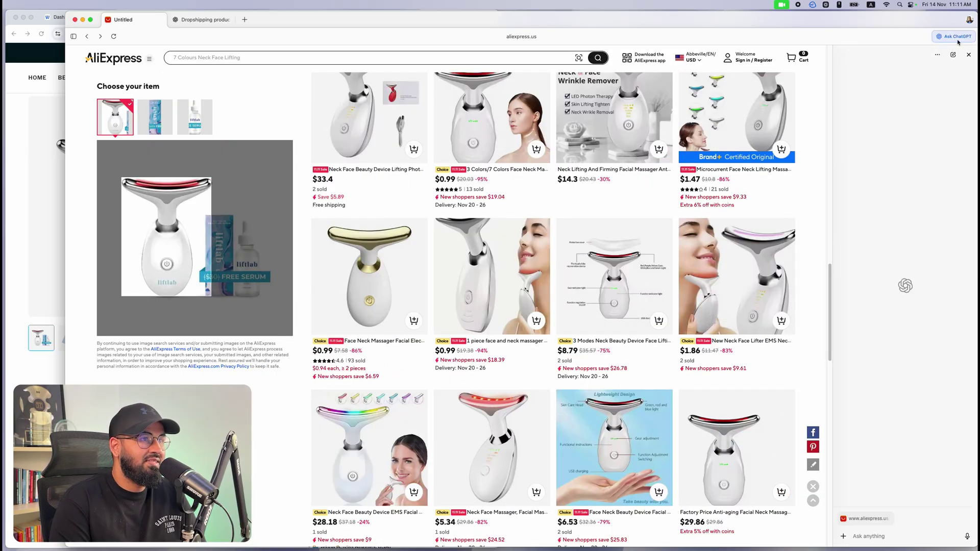
left_click(955, 36)
Step: Return to the agent's sourcing report and go over it once more, back up to the original prompt
left_click(202, 19)
scroll(611, 152, "down", 6)
scroll(611, 152, "up", 6)
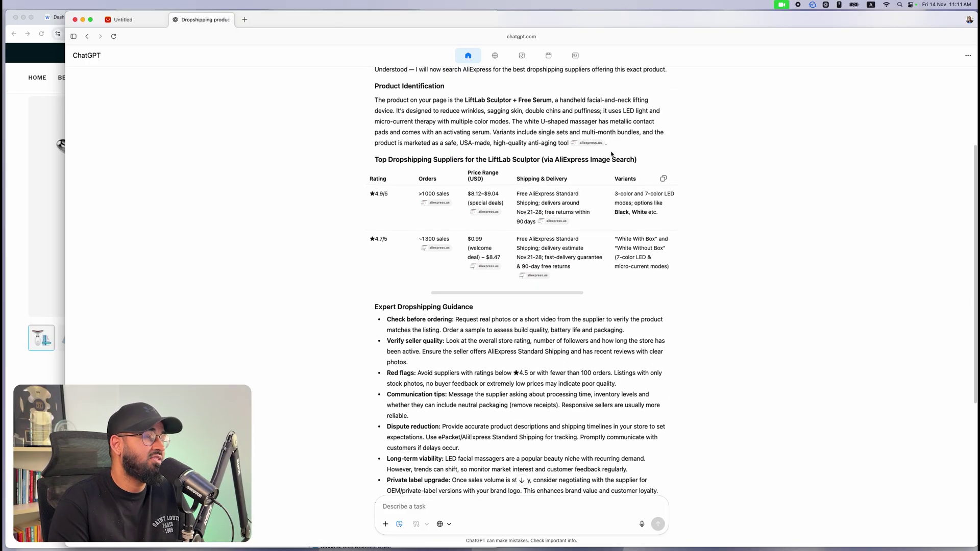
scroll(612, 152, "up", 4)
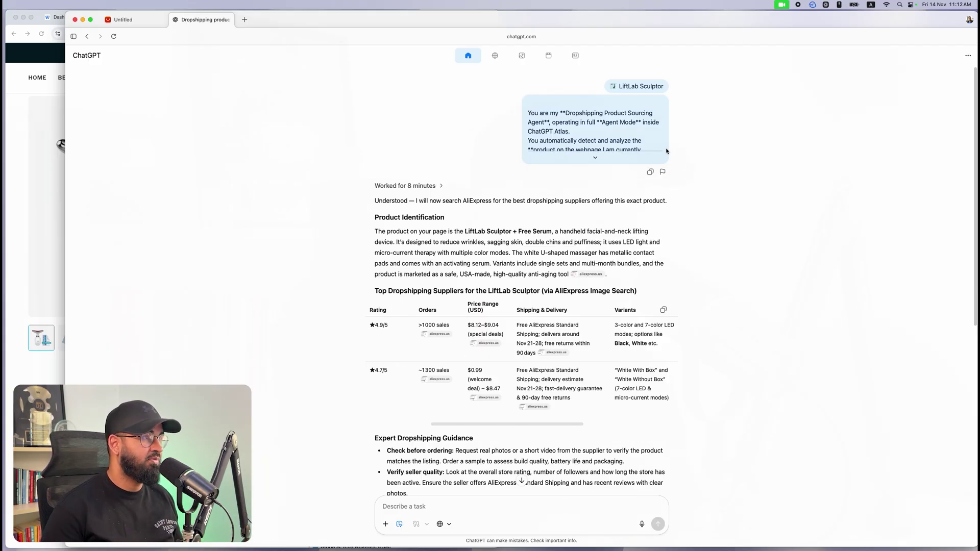
Step: Look through the LiftLab Sculptor product page and narrow the Atlas window so the sourcing report sits beside it
left_click(52, 150)
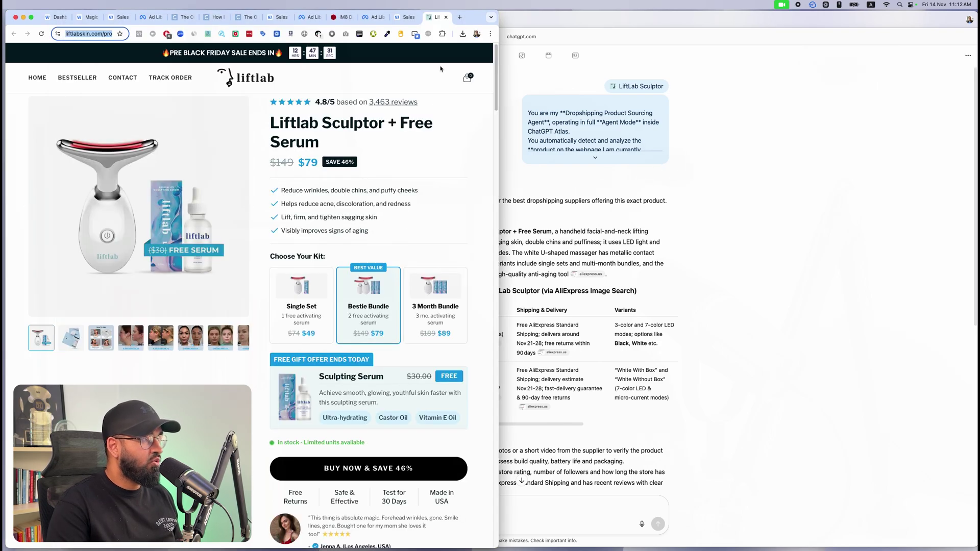
scroll(451, 101, "down", 20)
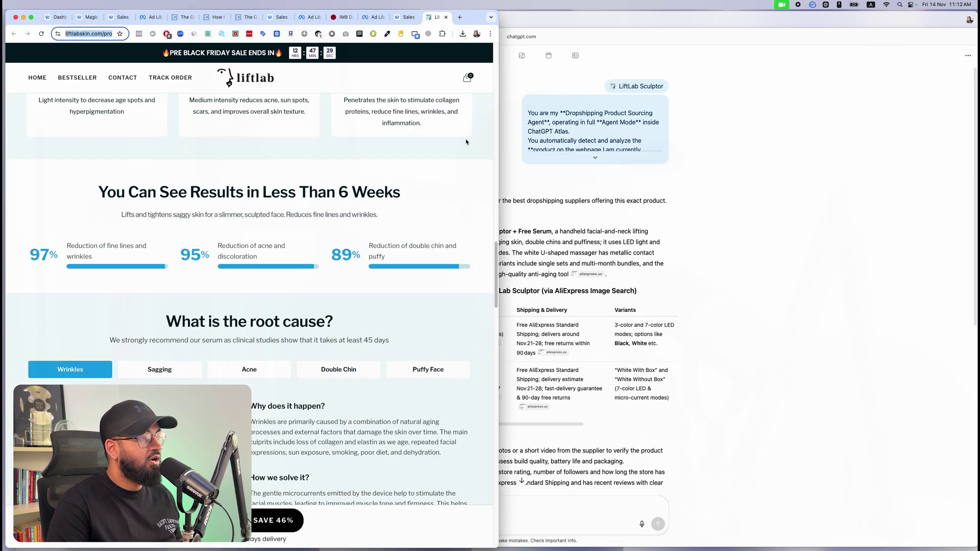
scroll(465, 143, "up", 15)
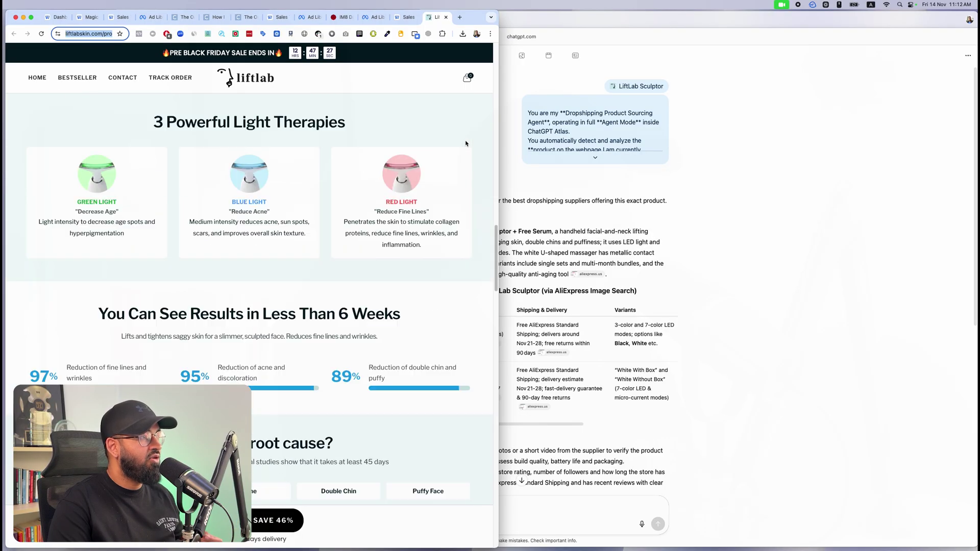
scroll(466, 143, "up", 10)
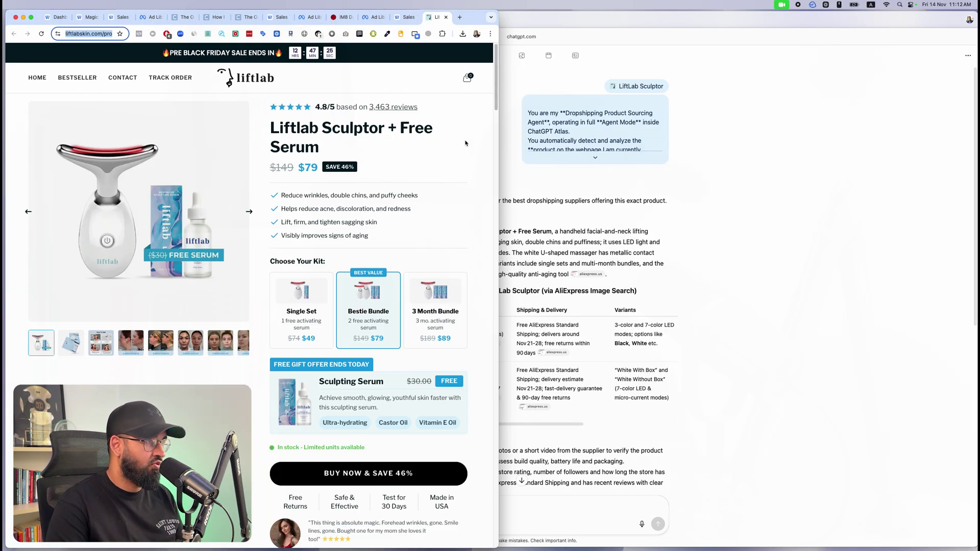
left_click(890, 193)
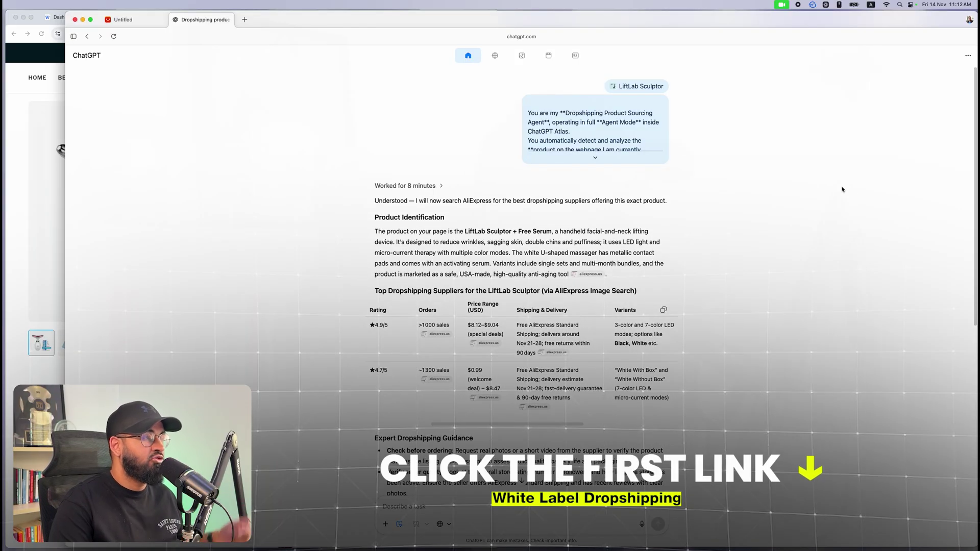
left_click_drag(74, 11, 500, 3)
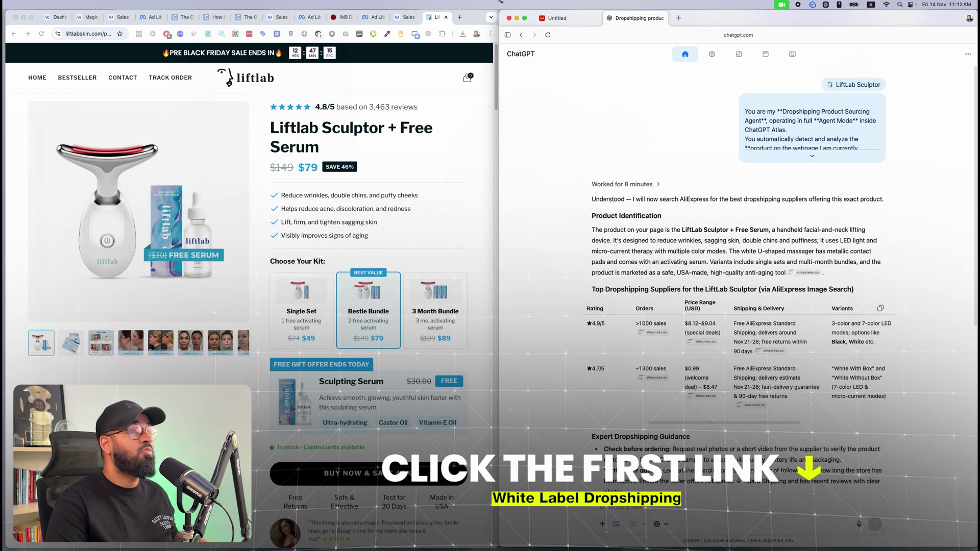